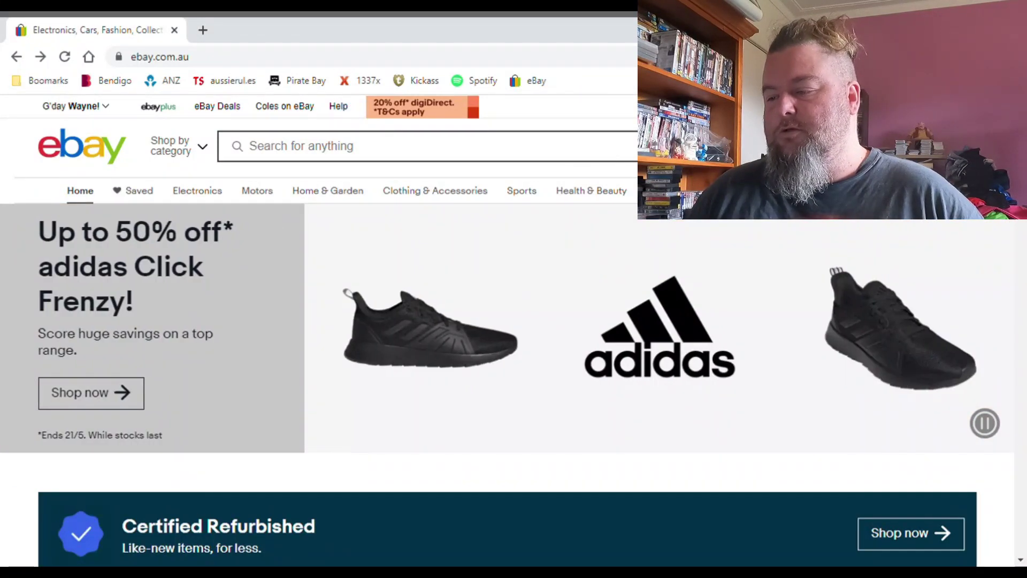
# - Open the selling overview and list the active listings needing item specifics that will be required soon
pyautogui.moveTo(889, 106)
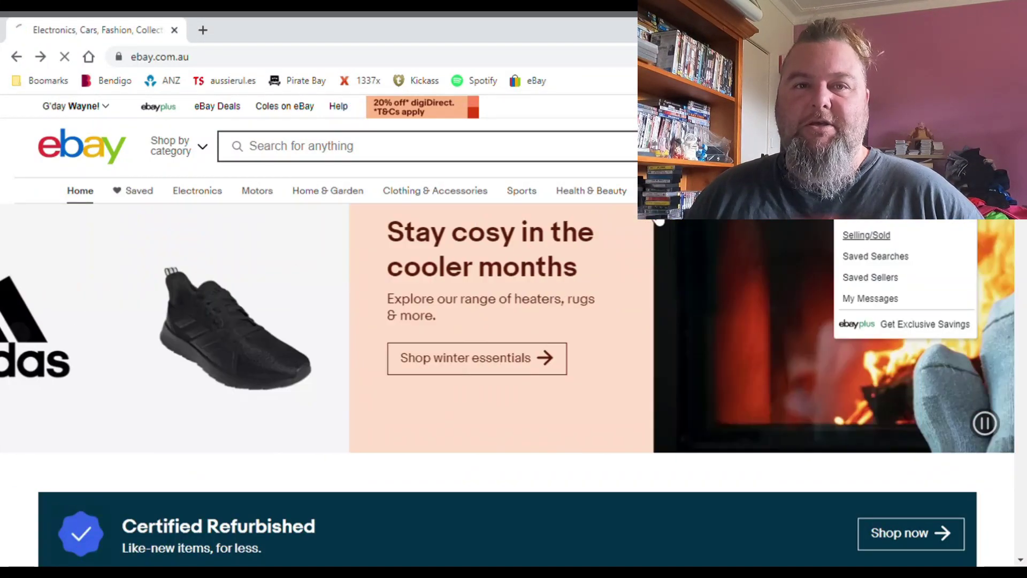
pyautogui.click(867, 236)
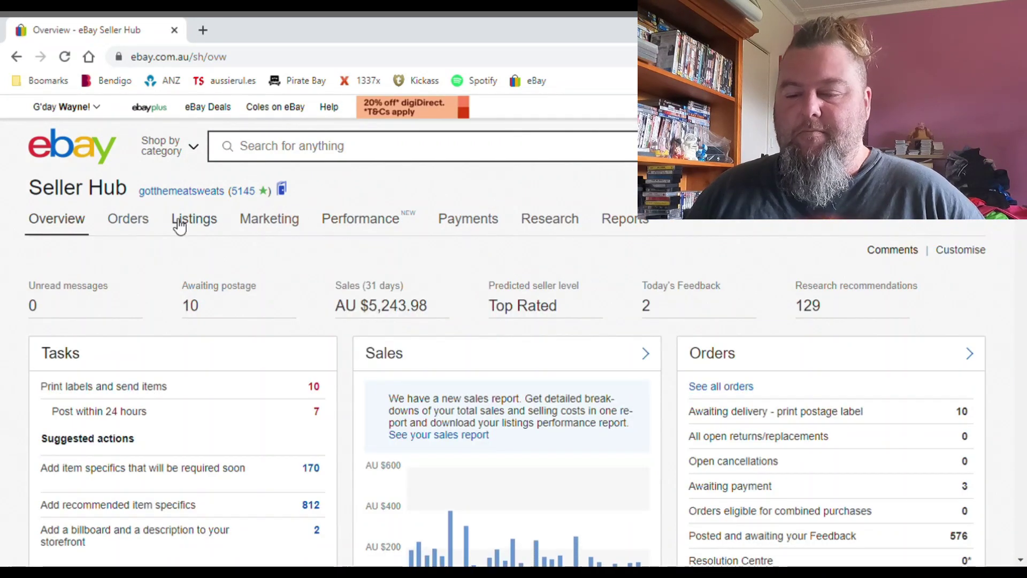
pyautogui.scroll(-8, 137, 319)
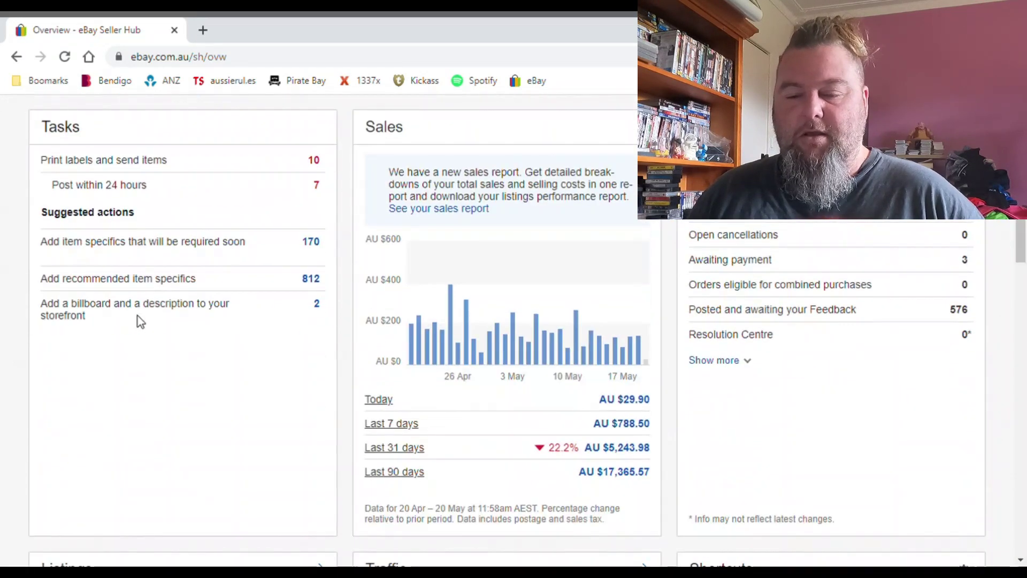
pyautogui.scroll(-3, 137, 321)
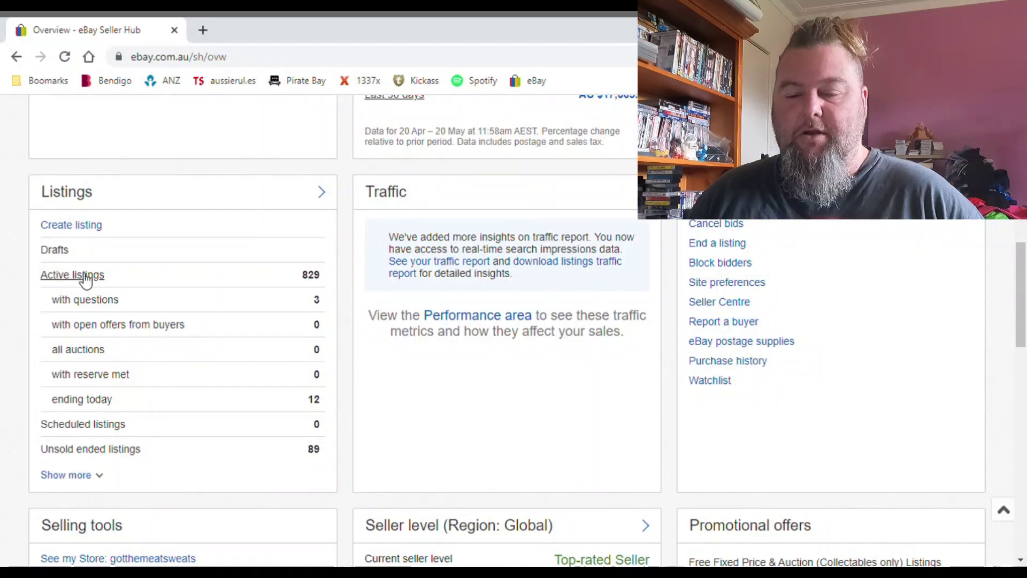
pyautogui.scroll(5, 155, 313)
pyautogui.scroll(3, 155, 316)
pyautogui.scroll(-1, 165, 296)
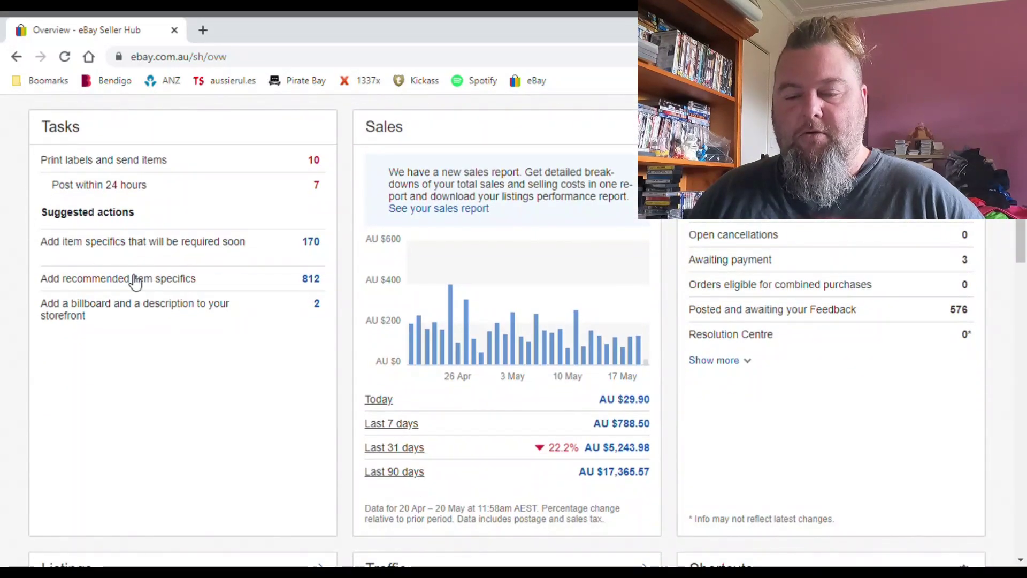
pyautogui.click(114, 244)
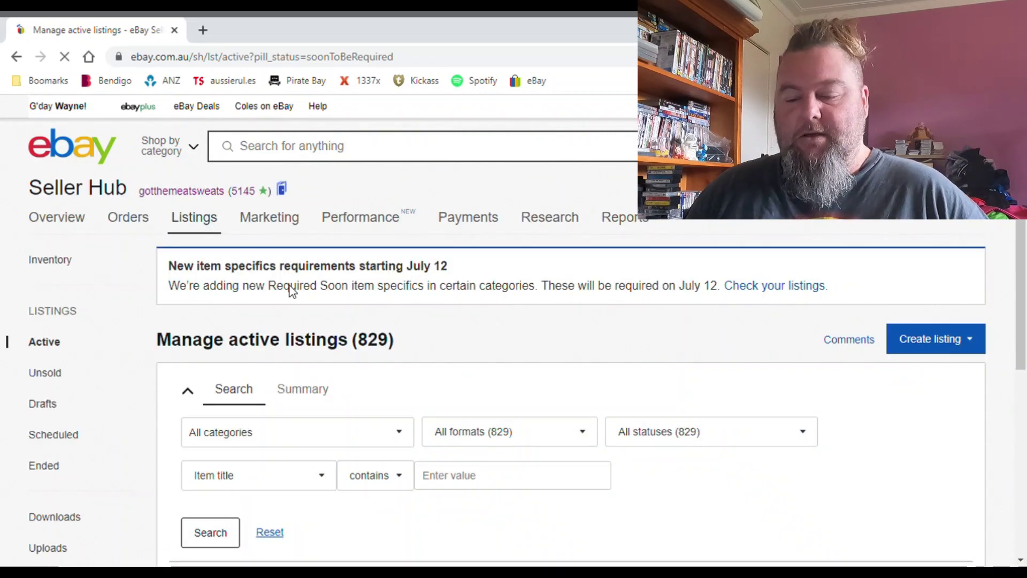
# - Set the listing search's category filter to the eBay category Movies & TV > DVDs & Blu-ray Discs
pyautogui.scroll(-6, 289, 289)
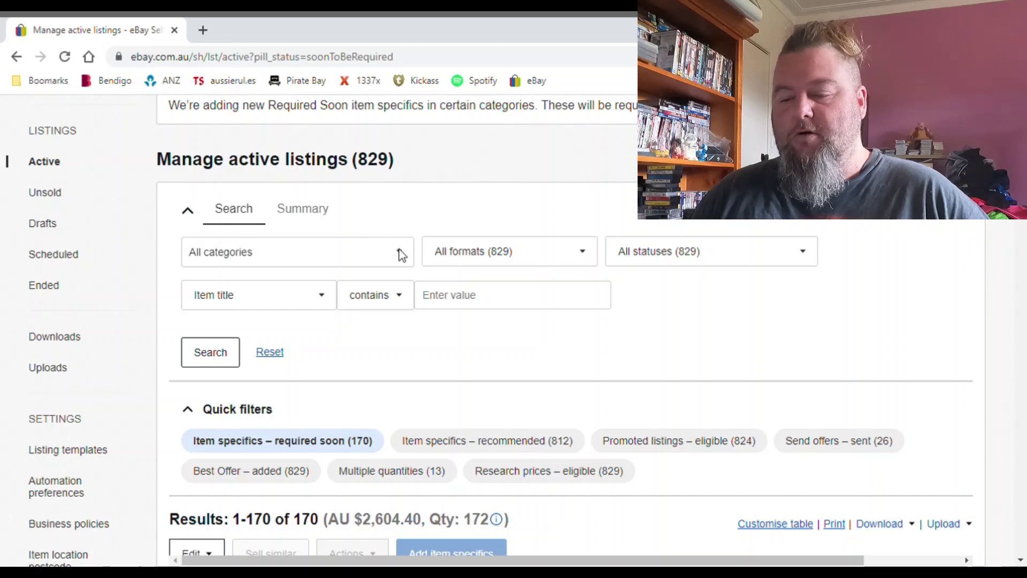
pyautogui.click(401, 254)
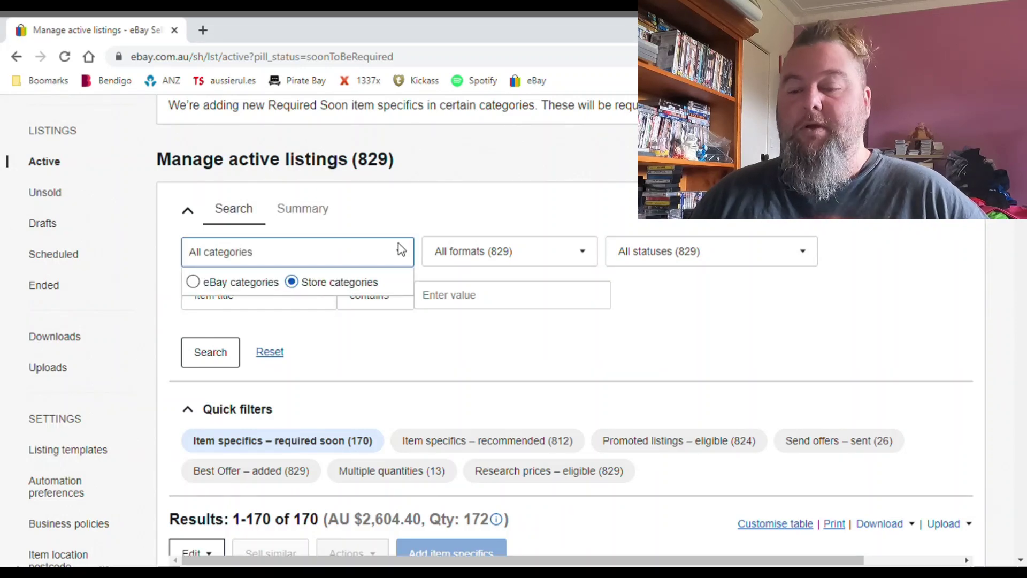
pyautogui.click(193, 283)
pyautogui.scroll(-1, 282, 289)
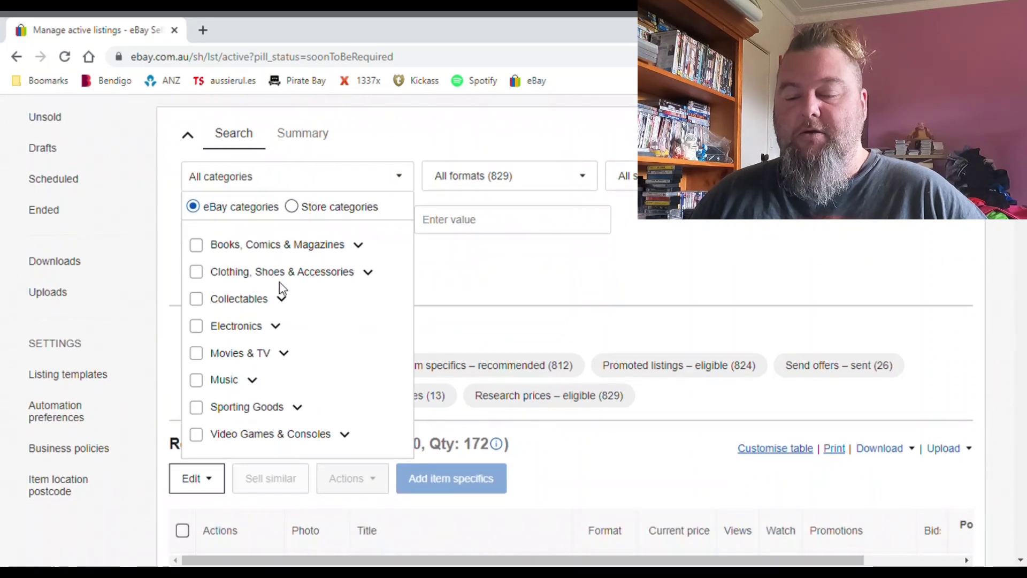
pyautogui.click(283, 355)
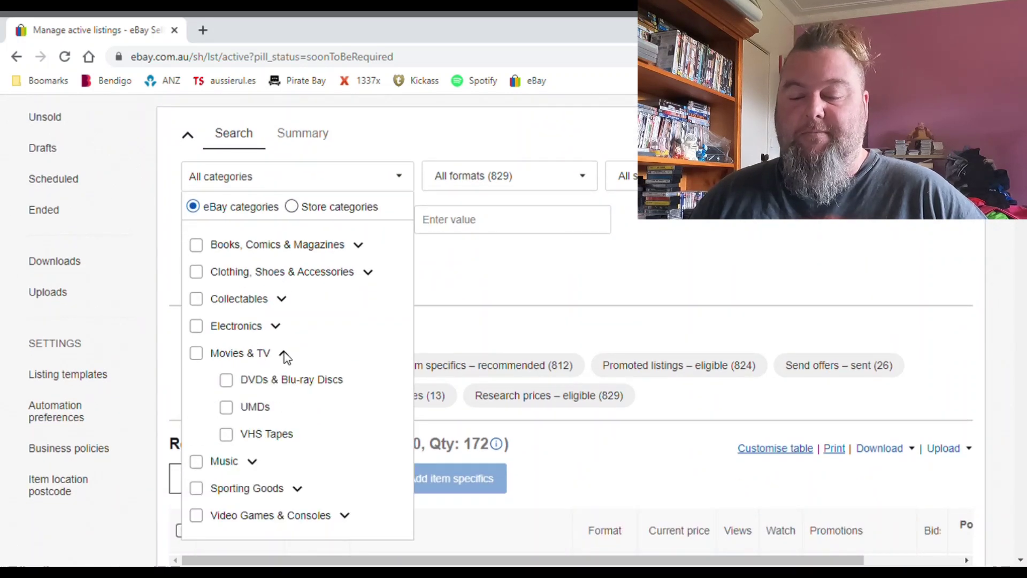
pyautogui.click(225, 381)
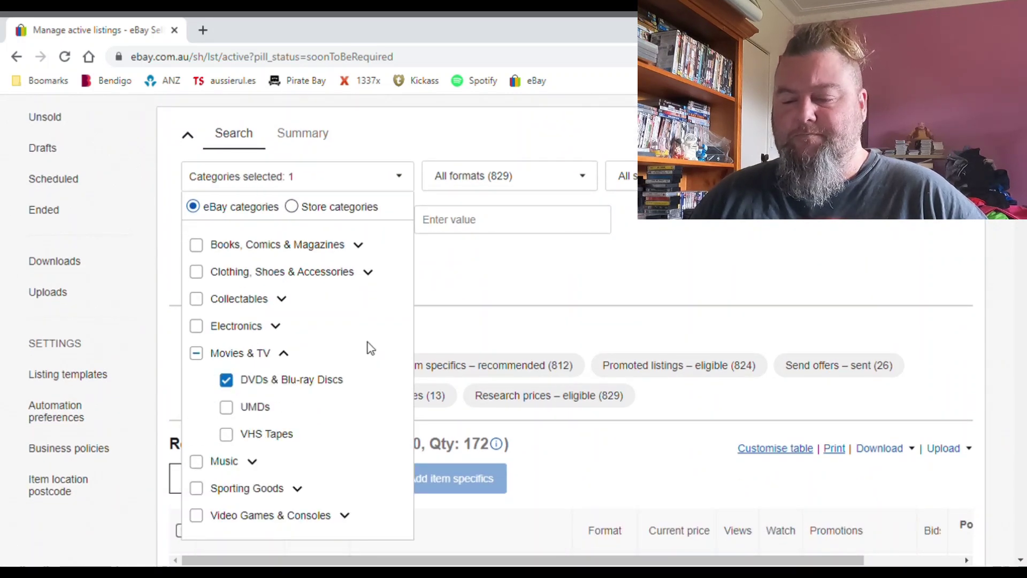
pyautogui.click(403, 175)
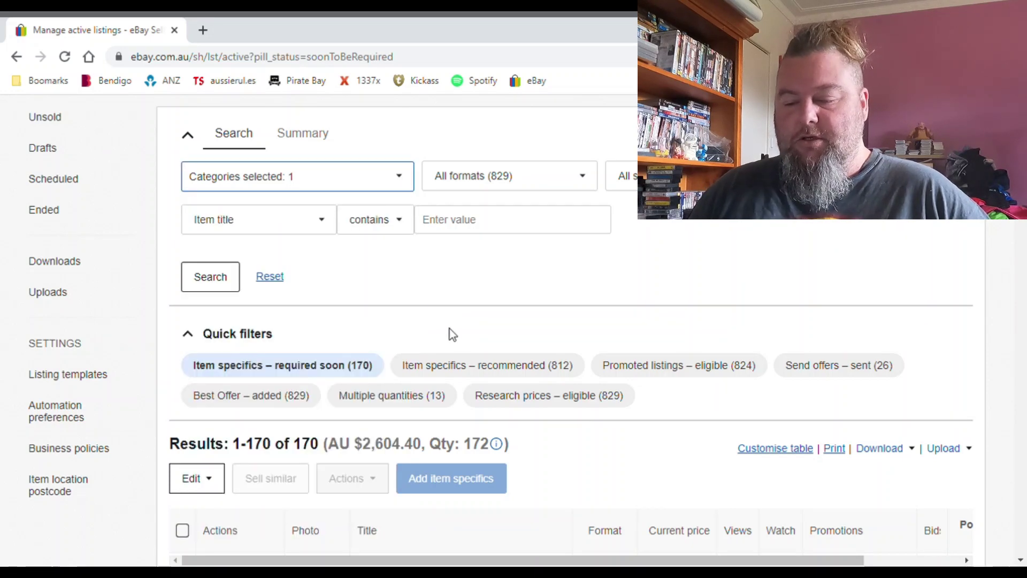
# - Run the active listings search with the chosen category, keeping the required-soon item specifics filter
pyautogui.scroll(-5, 458, 324)
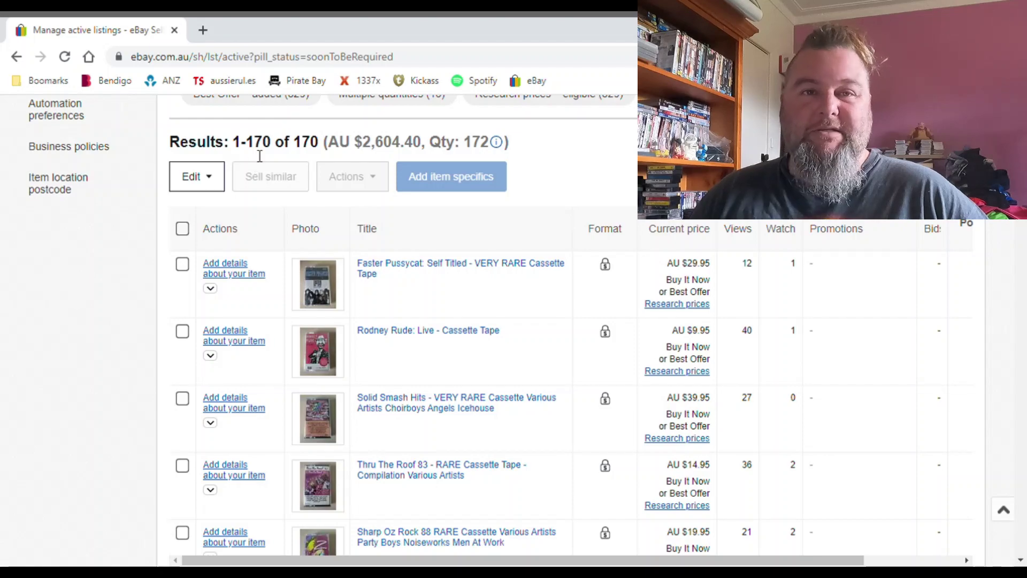
pyautogui.scroll(8, 260, 156)
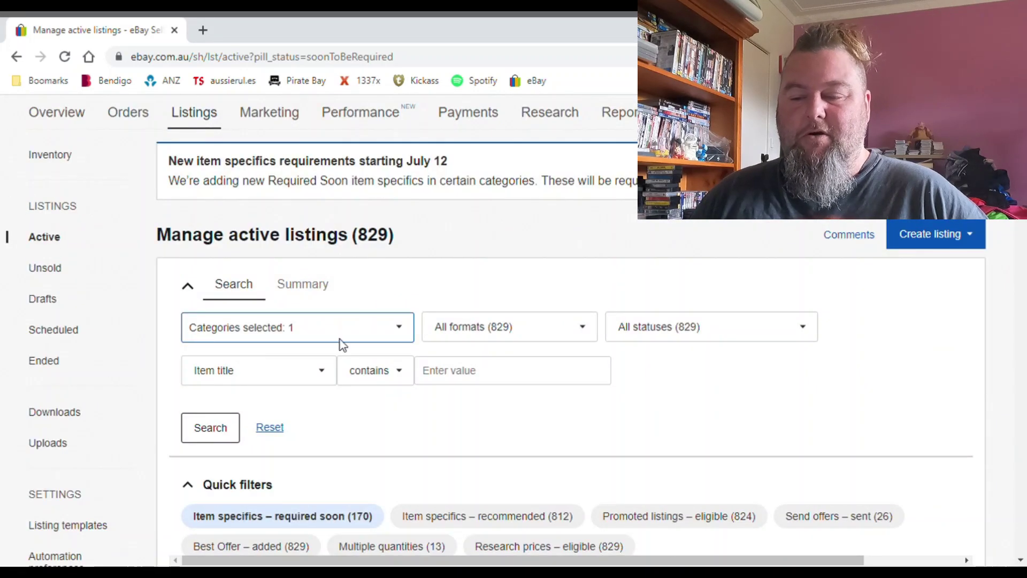
pyautogui.scroll(-8, 340, 344)
pyautogui.scroll(3, 323, 320)
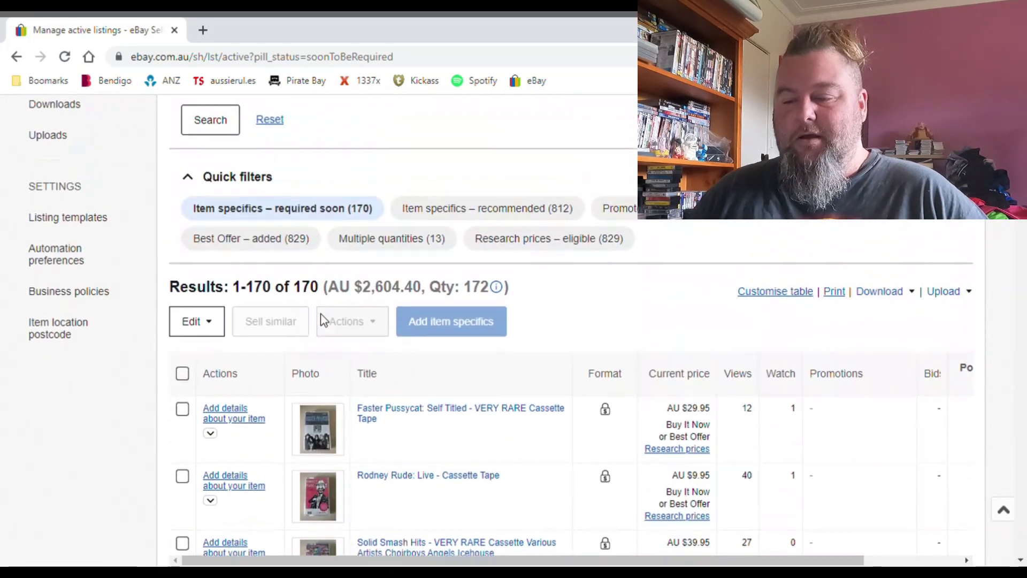
pyautogui.scroll(4, 326, 324)
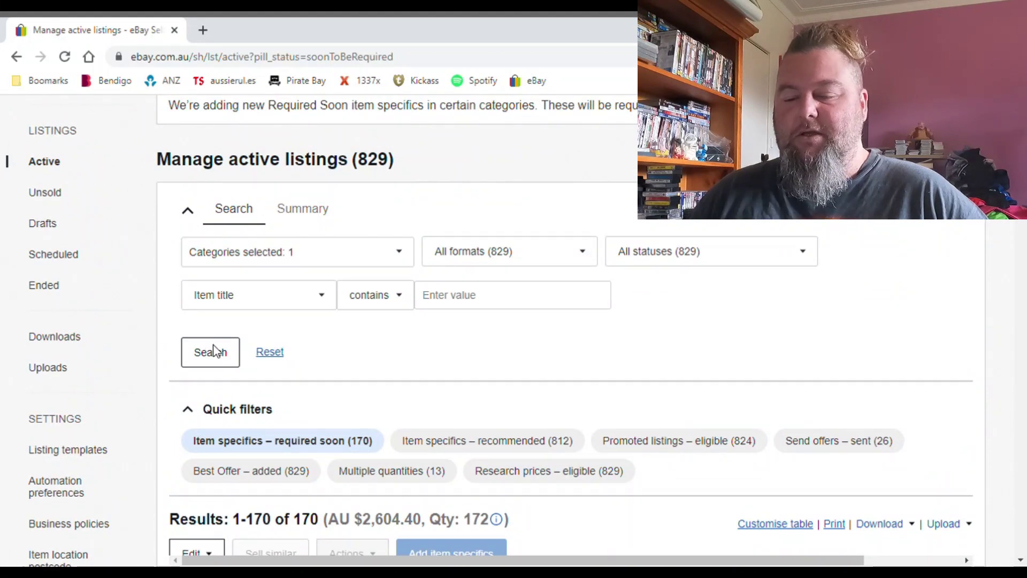
pyautogui.click(214, 351)
pyautogui.scroll(-1, 344, 343)
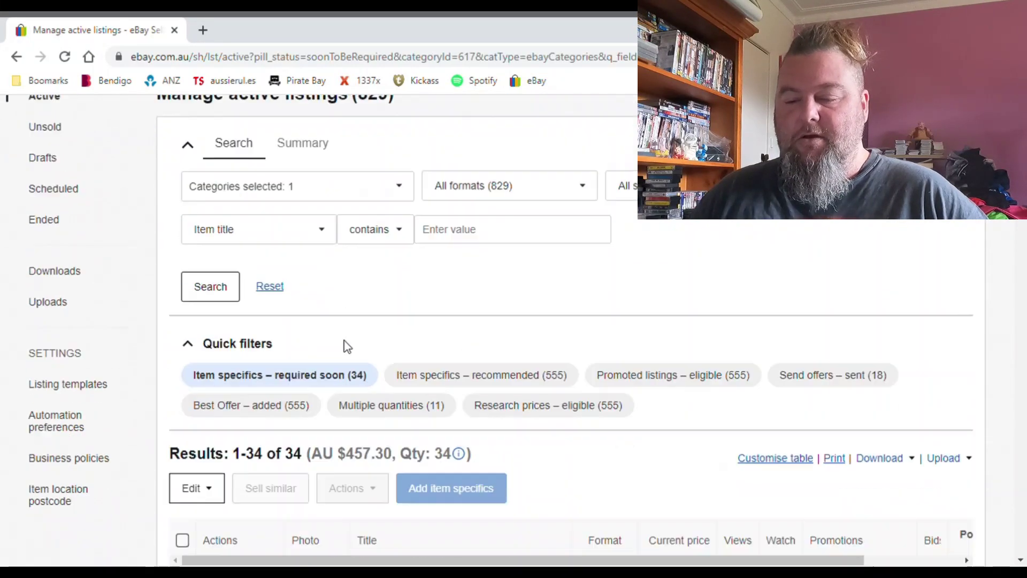
# - Select all the DVD and Blu-ray listings in the results and look through the selection
pyautogui.scroll(-3, 344, 342)
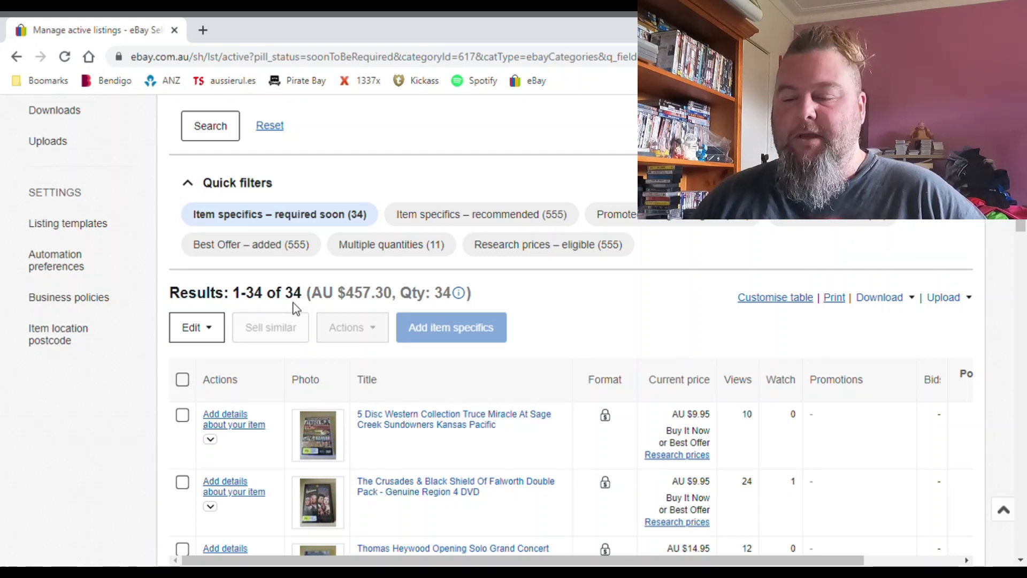
pyautogui.scroll(-3, 313, 313)
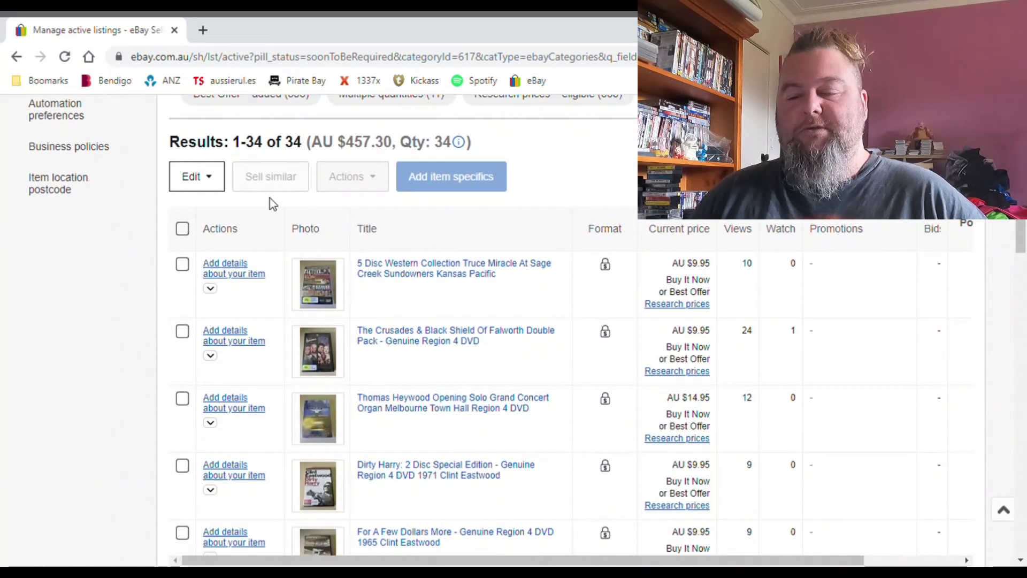
pyautogui.click(182, 229)
pyautogui.scroll(-10, 274, 317)
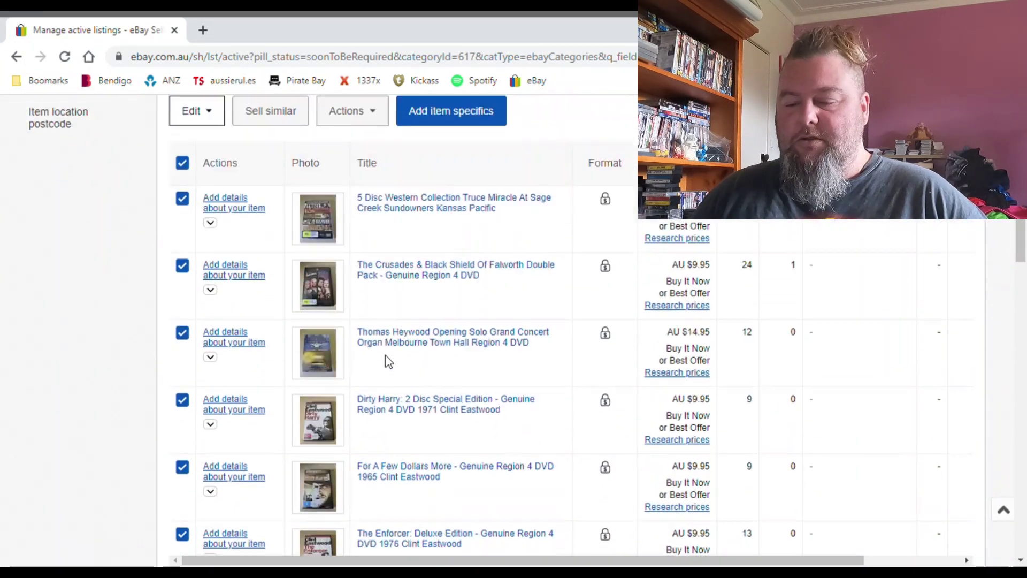
pyautogui.scroll(-10, 369, 372)
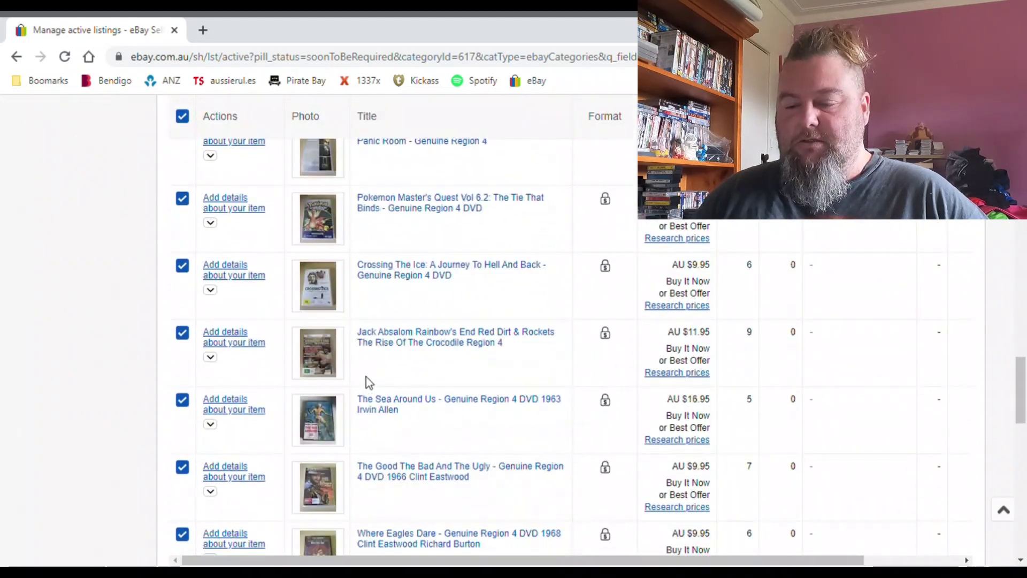
pyautogui.scroll(5, 364, 374)
pyautogui.scroll(15, 364, 373)
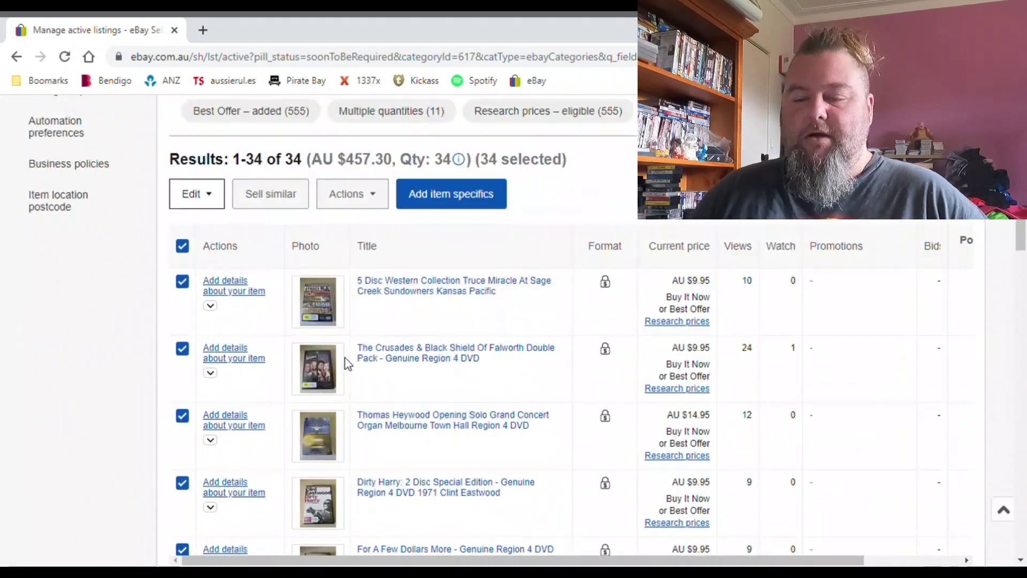
# - Bring the selected listings into the bulk editor and start editing all drafts one at a time
pyautogui.scroll(-4, 182, 343)
pyautogui.click(196, 329)
pyautogui.click(207, 360)
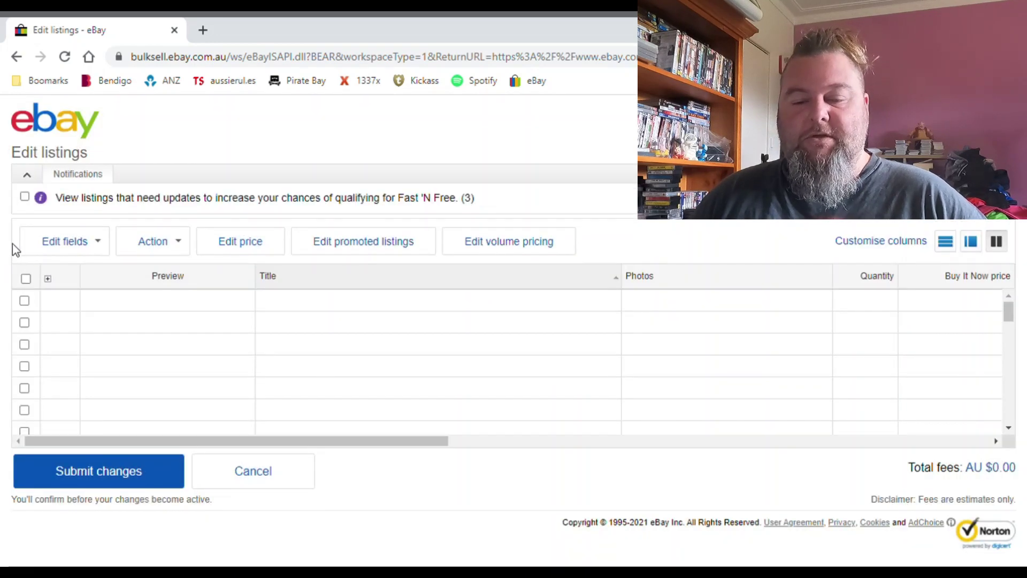
pyautogui.click(25, 278)
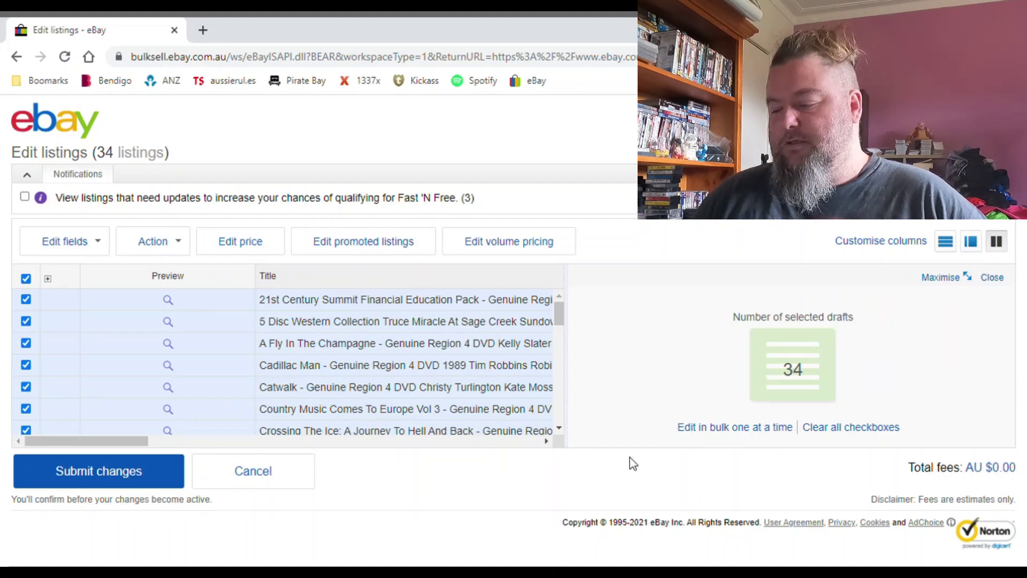
pyautogui.click(745, 428)
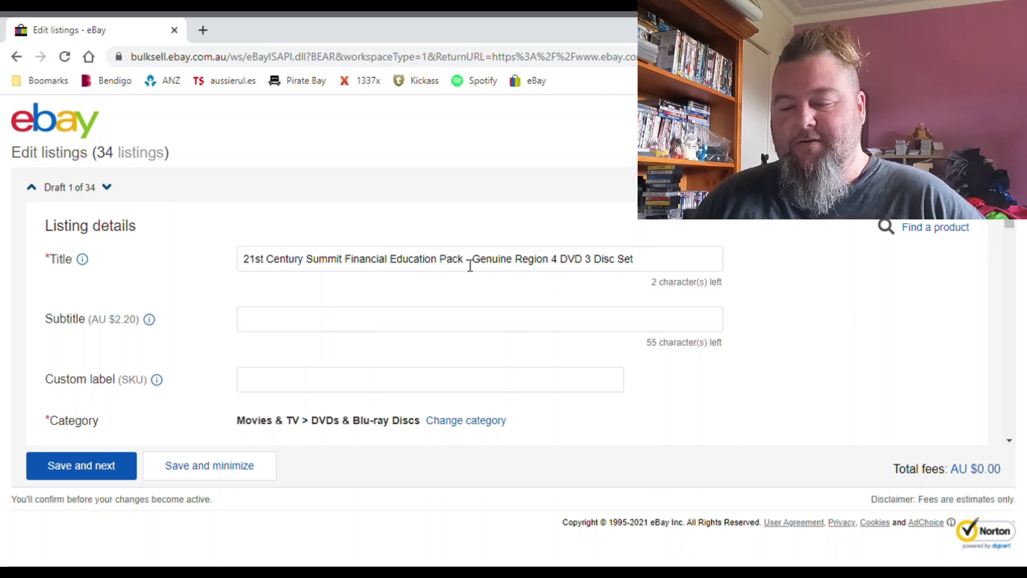
# - Copy "21st Century Summit Financial Education Pack" from the first draft's title into Movie/TV Title, and save on to the next draft
pyautogui.moveTo(470, 266); pyautogui.dragTo(154, 229)
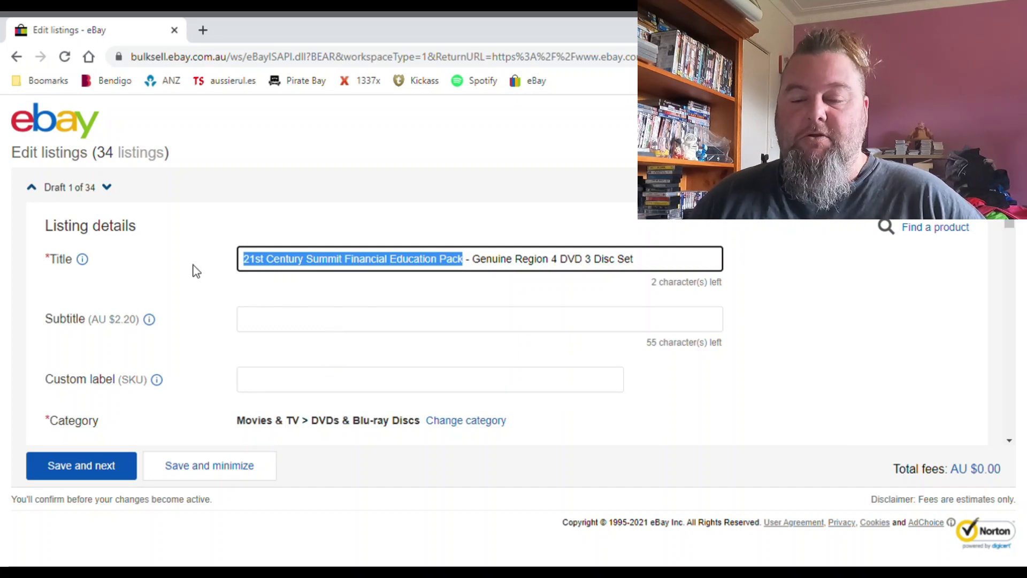
pyautogui.click(254, 319)
pyautogui.scroll(-6, 284, 279)
pyautogui.scroll(-4, 277, 279)
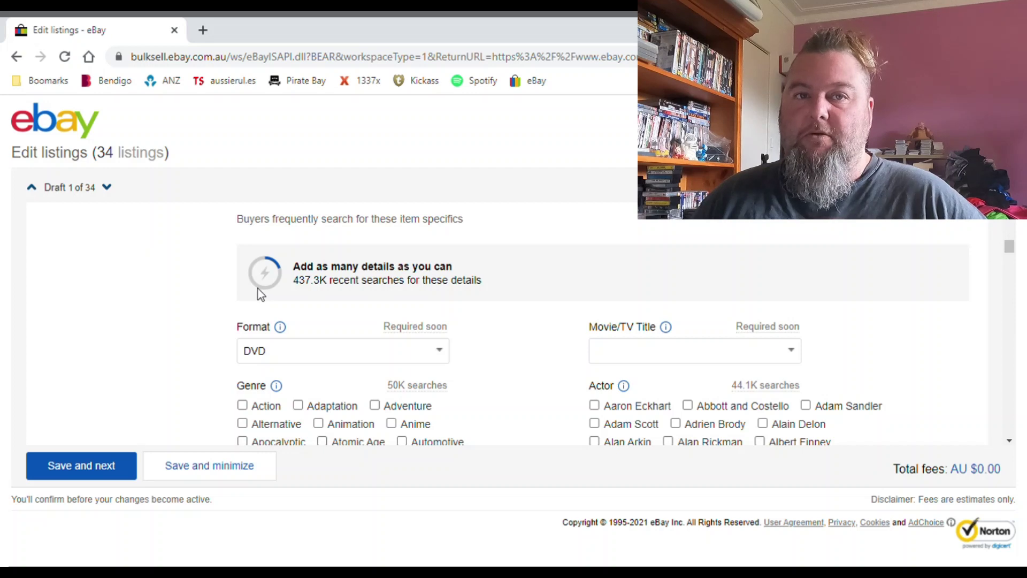
pyautogui.scroll(-4, 251, 292)
pyautogui.scroll(4, 225, 289)
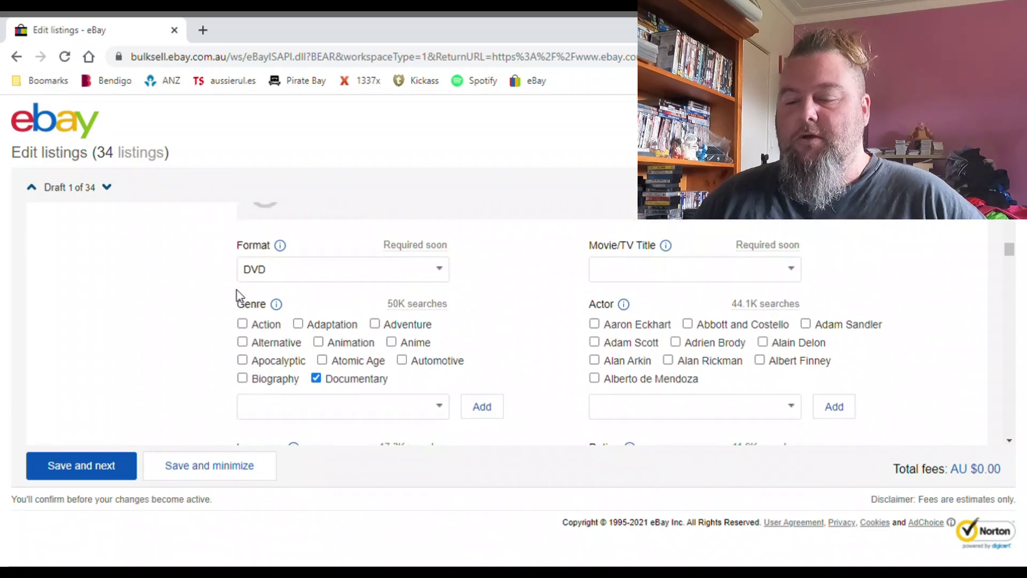
pyautogui.scroll(-1, 256, 289)
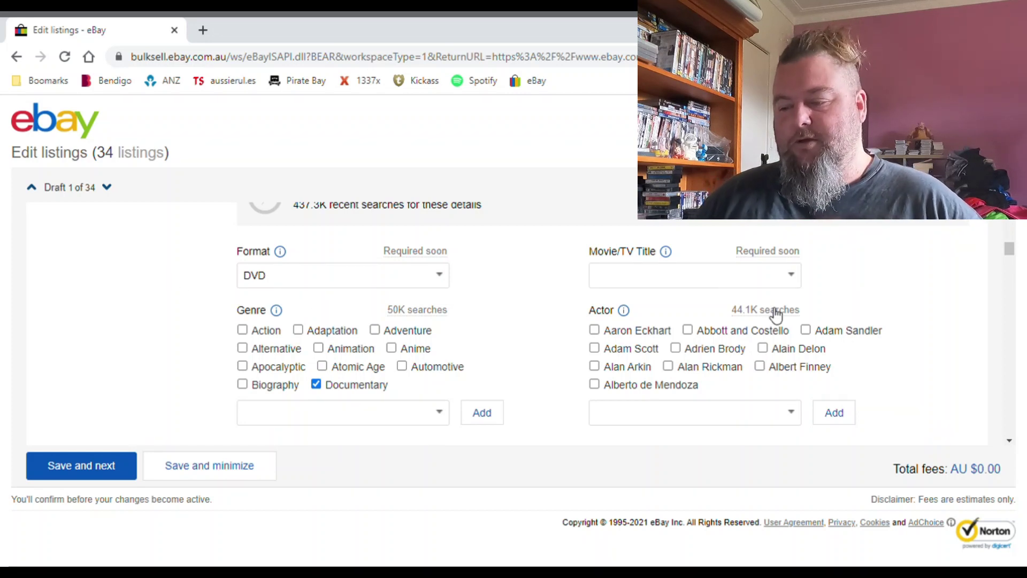
pyautogui.click(667, 277)
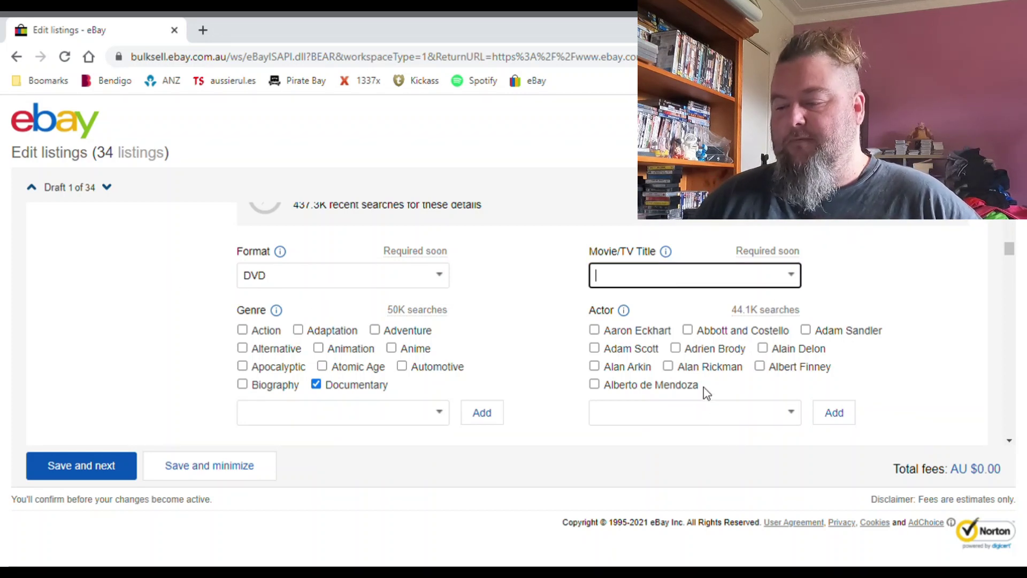
pyautogui.hotkey('ctrl', 'v')
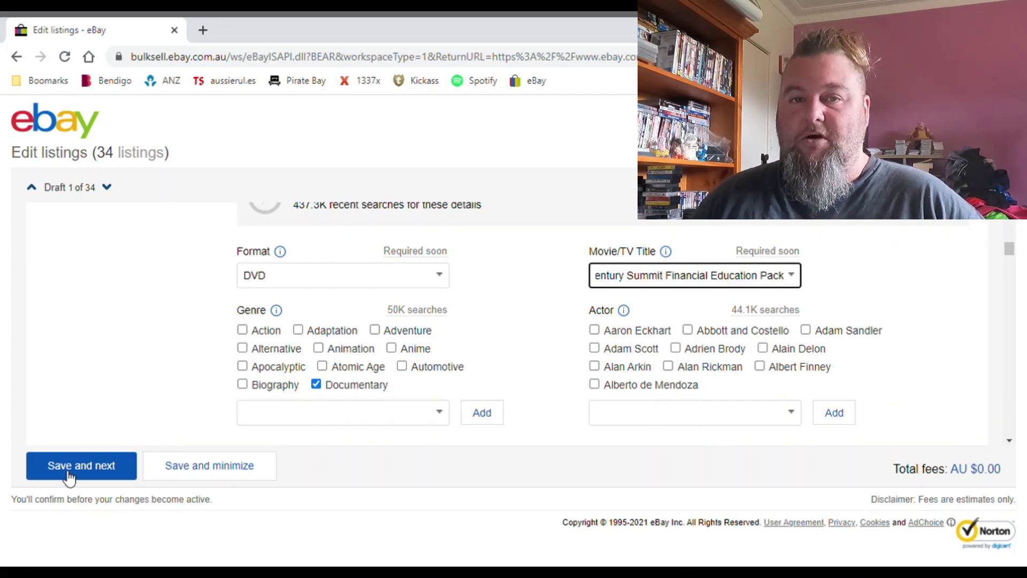
pyautogui.click(98, 474)
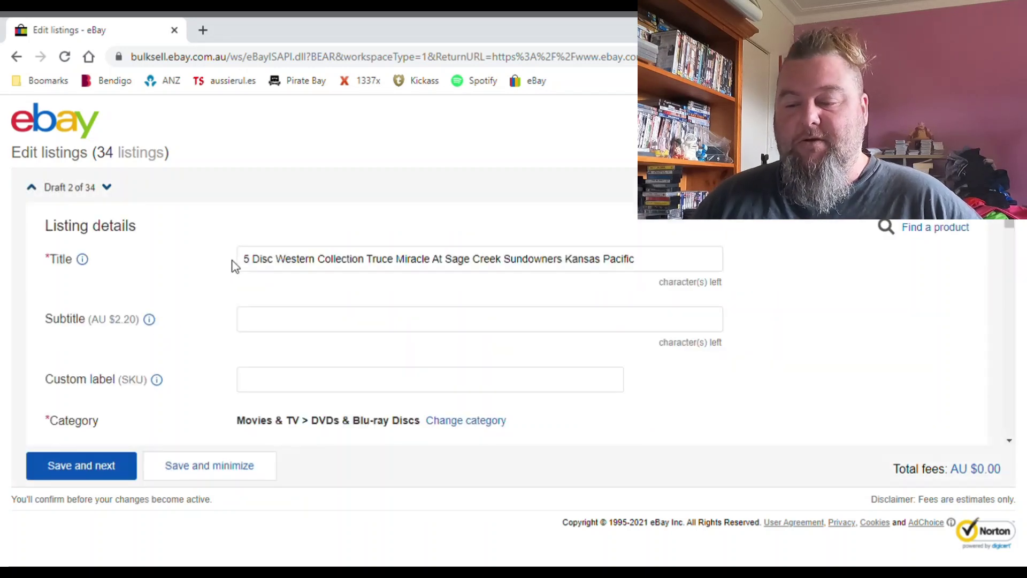
# - Copy "5 Disc Western Collection" from the second draft's title into its Movie/TV Title item specific
pyautogui.moveTo(364, 259); pyautogui.dragTo(244, 259)
pyautogui.hotkey('ctrl', 'c')
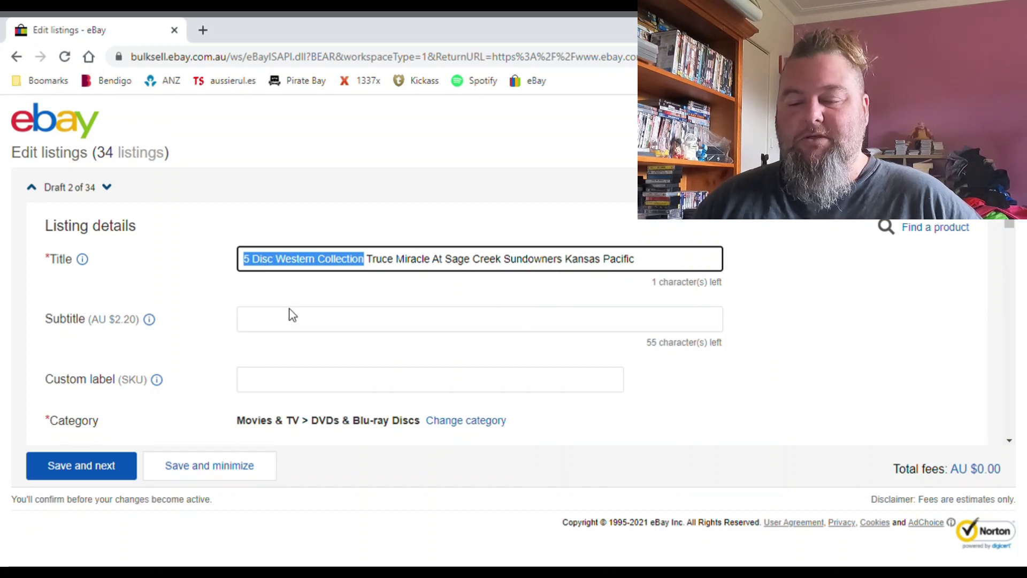
pyautogui.scroll(-5, 190, 283)
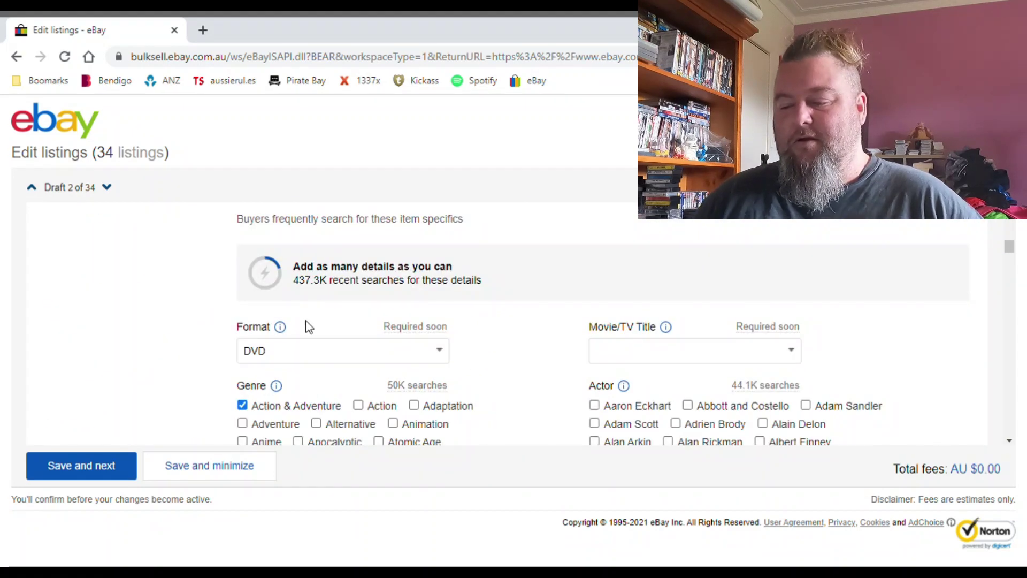
pyautogui.click(649, 351)
pyautogui.hotkey('ctrl', 'v')
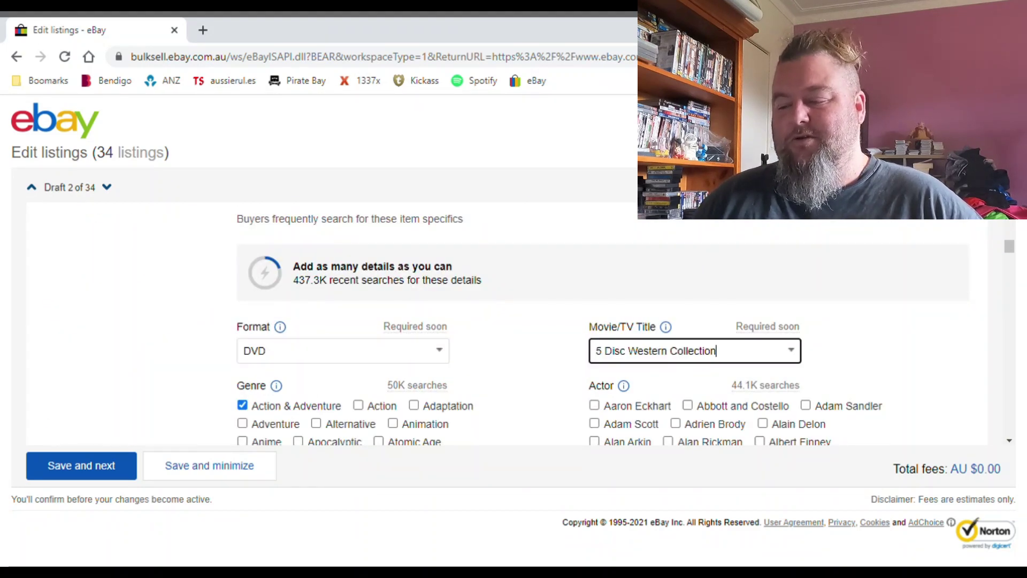
# - Save the second draft, copy "A Fly In The Champagne" from the third draft's title into its Movie/TV Title, and save on to the next draft
pyautogui.click(73, 458)
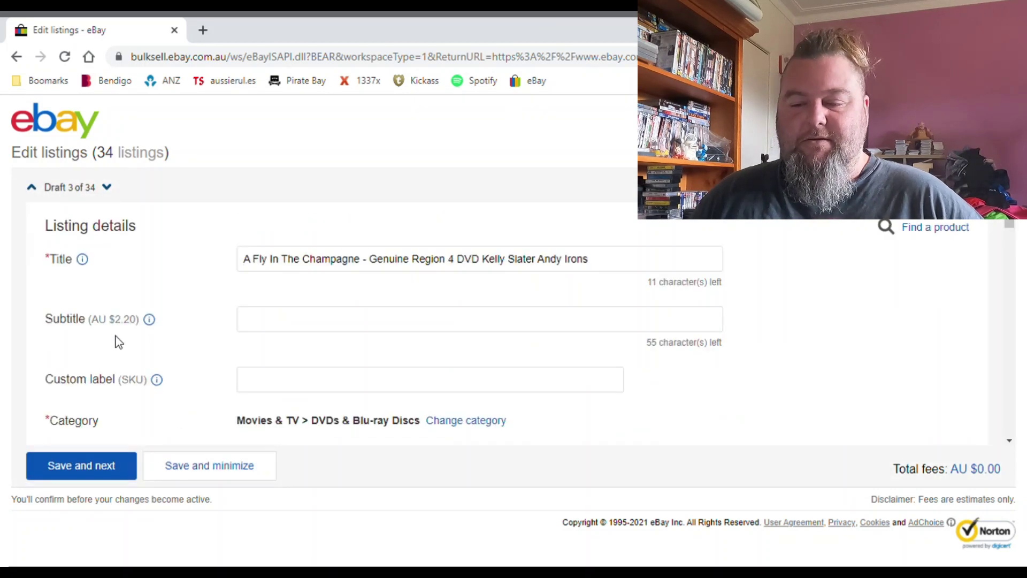
pyautogui.moveTo(366, 267); pyautogui.dragTo(71, 265)
pyautogui.hotkey('ctrl', 'c')
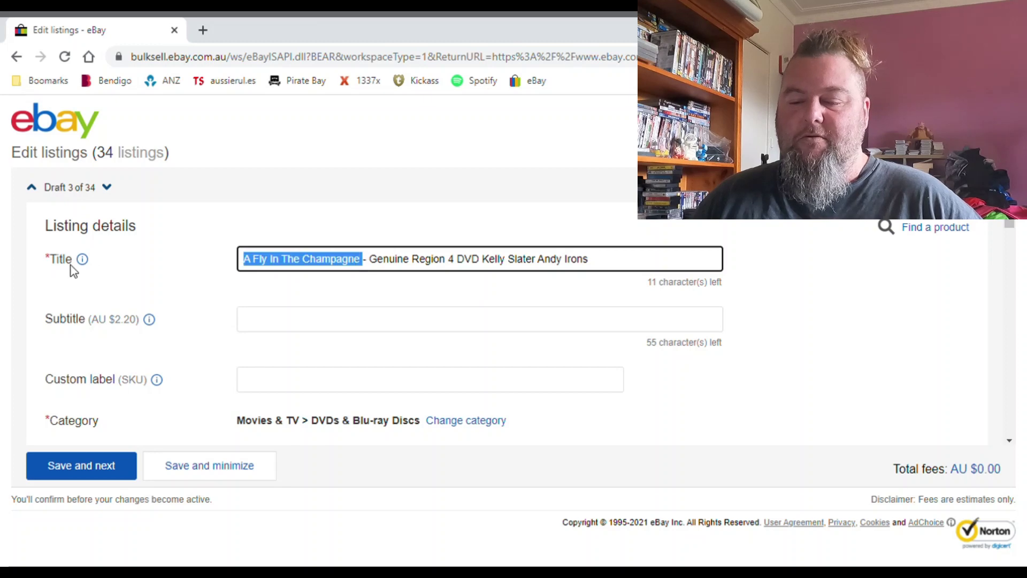
pyautogui.scroll(-15, 201, 332)
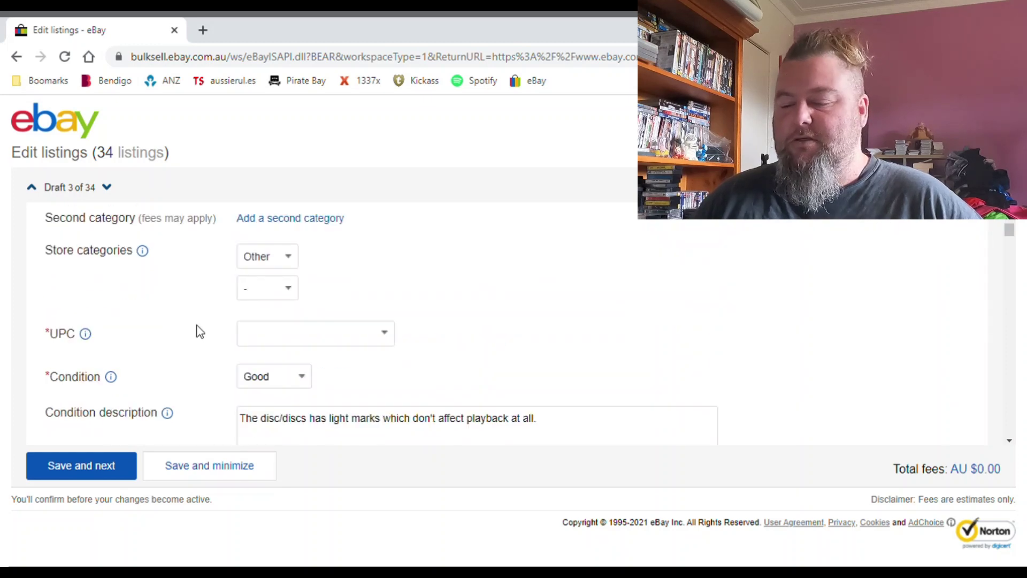
pyautogui.scroll(10, 319, 330)
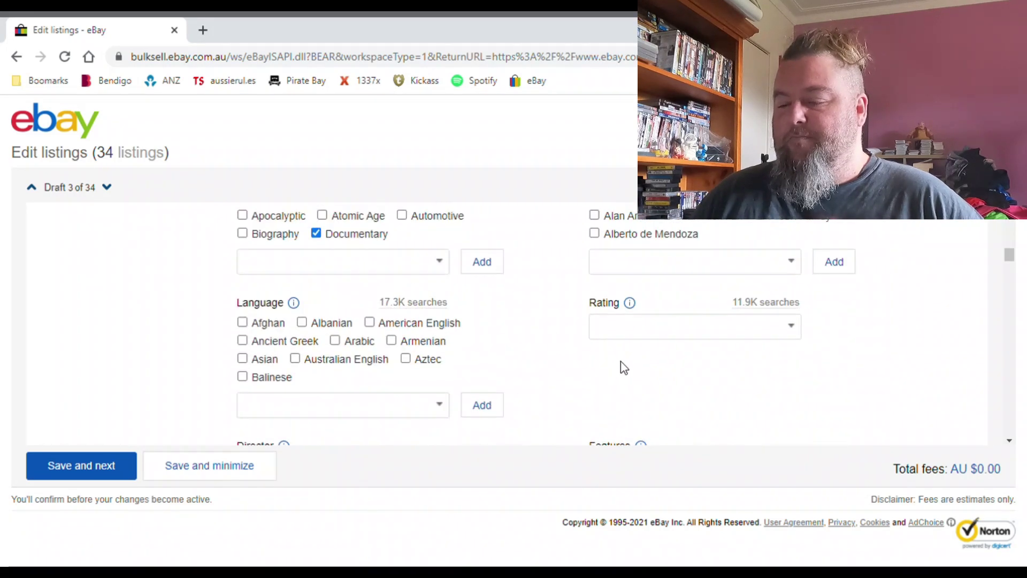
pyautogui.click(639, 356)
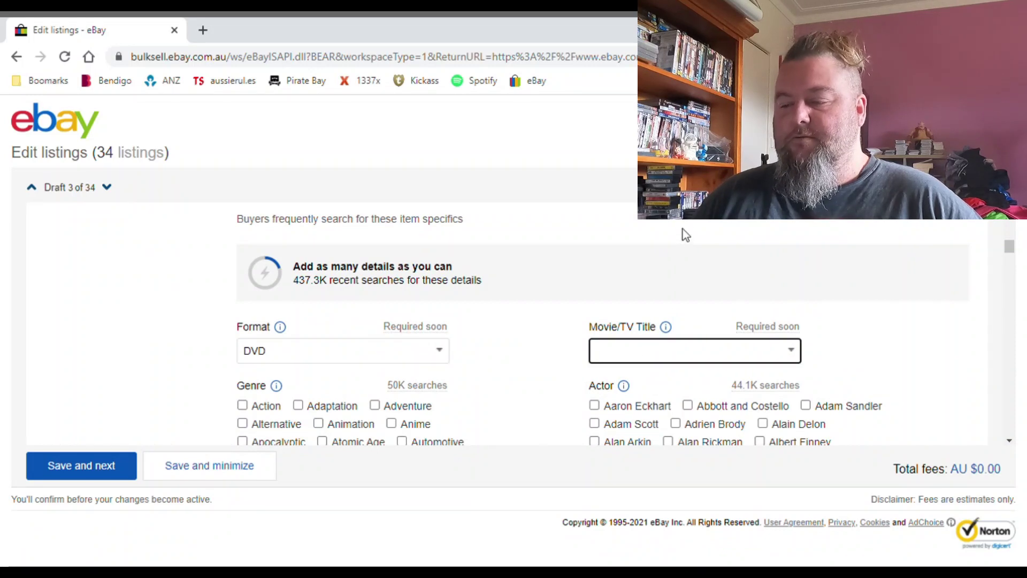
pyautogui.hotkey('ctrl', 'v')
pyautogui.click(91, 473)
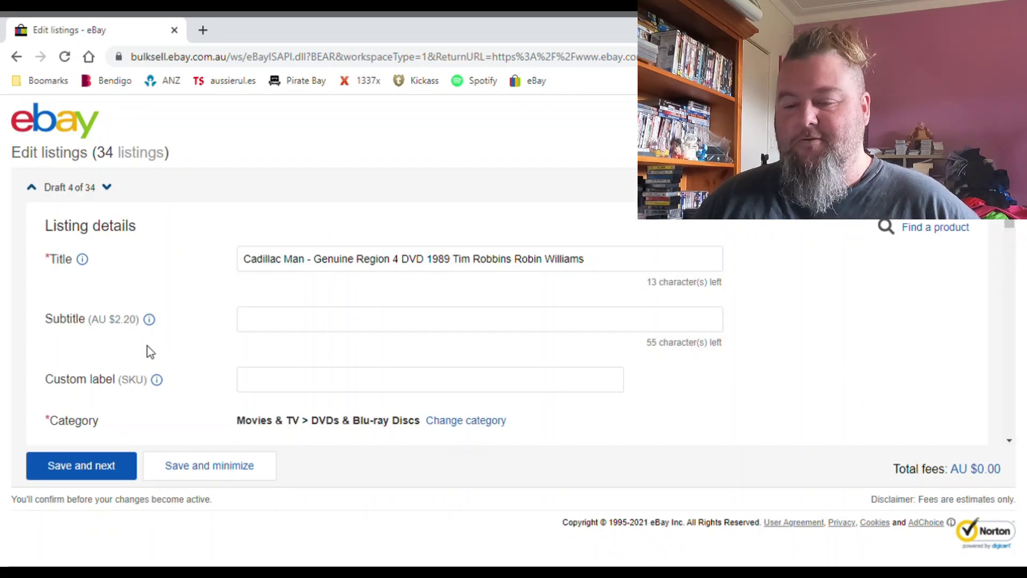
# - Minimize the draft editor and submit the changes for all selected listings
pyautogui.click(225, 471)
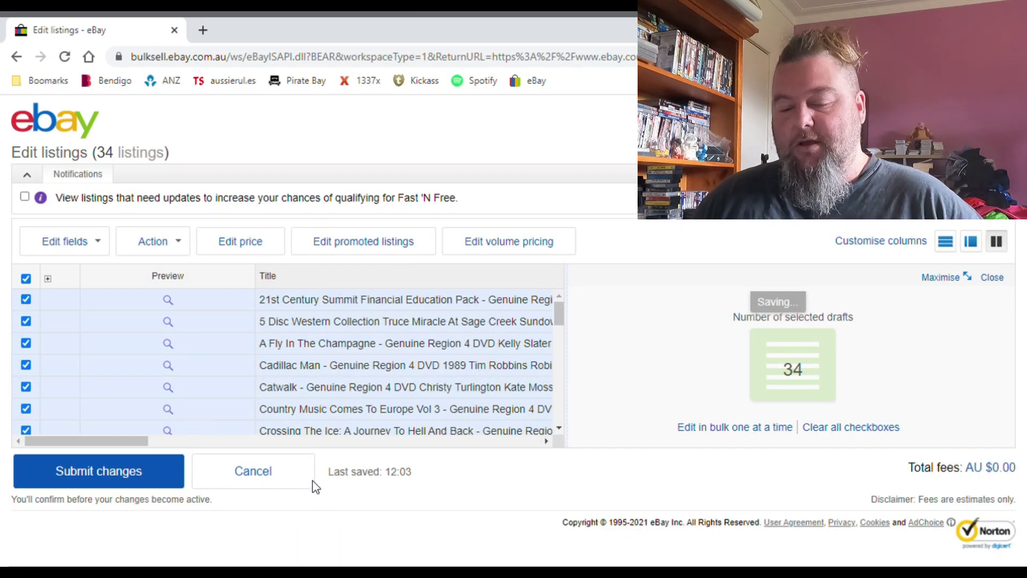
pyautogui.click(89, 474)
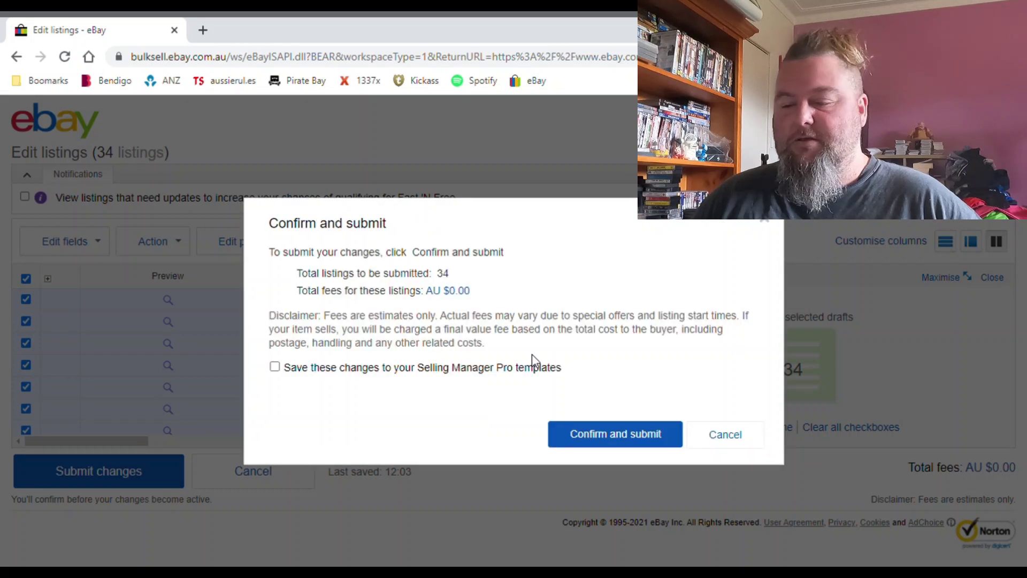
pyautogui.click(633, 444)
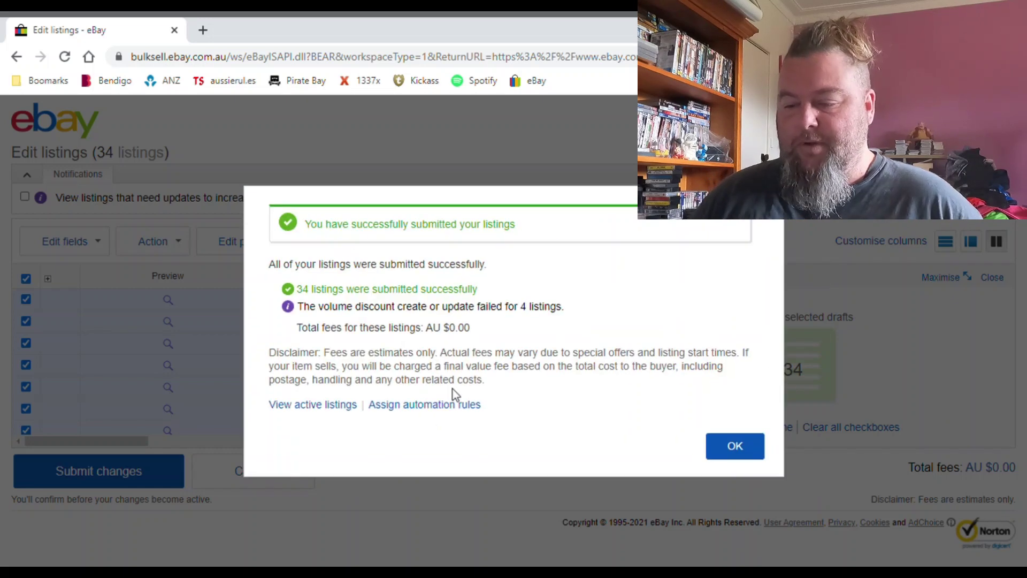
pyautogui.click(735, 446)
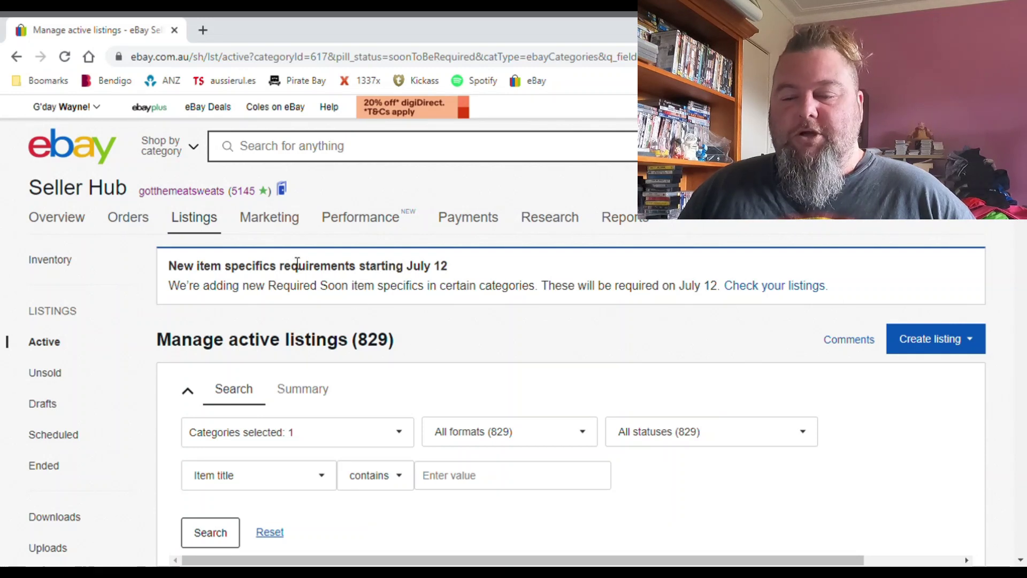
# - Go to the listing creation page and start a new listing template
pyautogui.moveTo(195, 218)
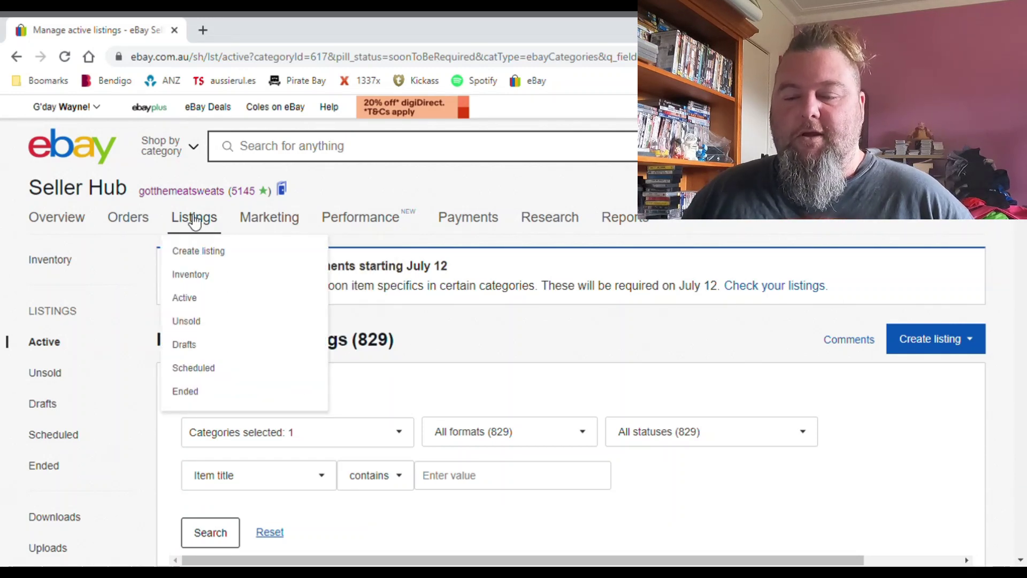
pyautogui.click(206, 258)
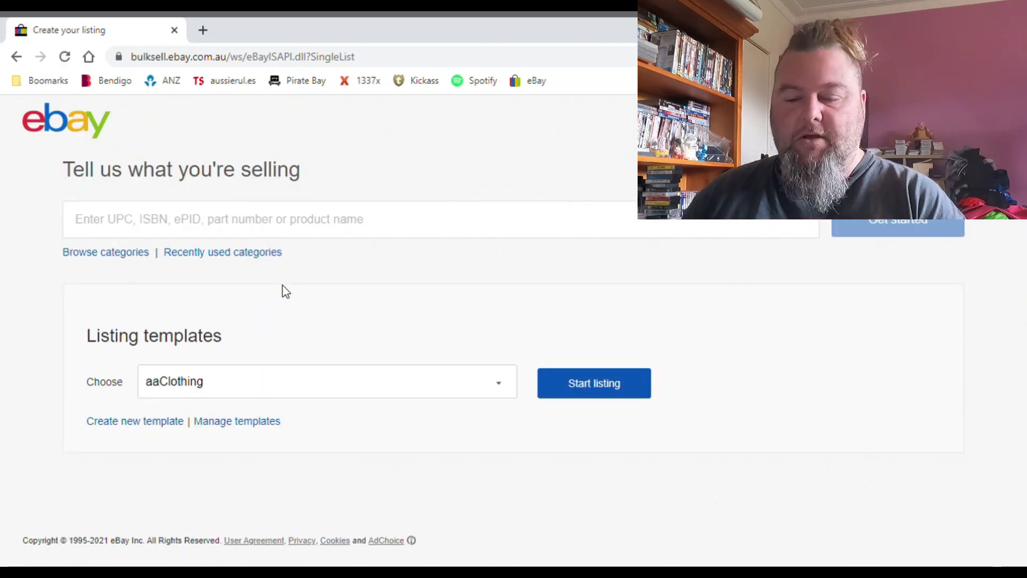
pyautogui.click(148, 421)
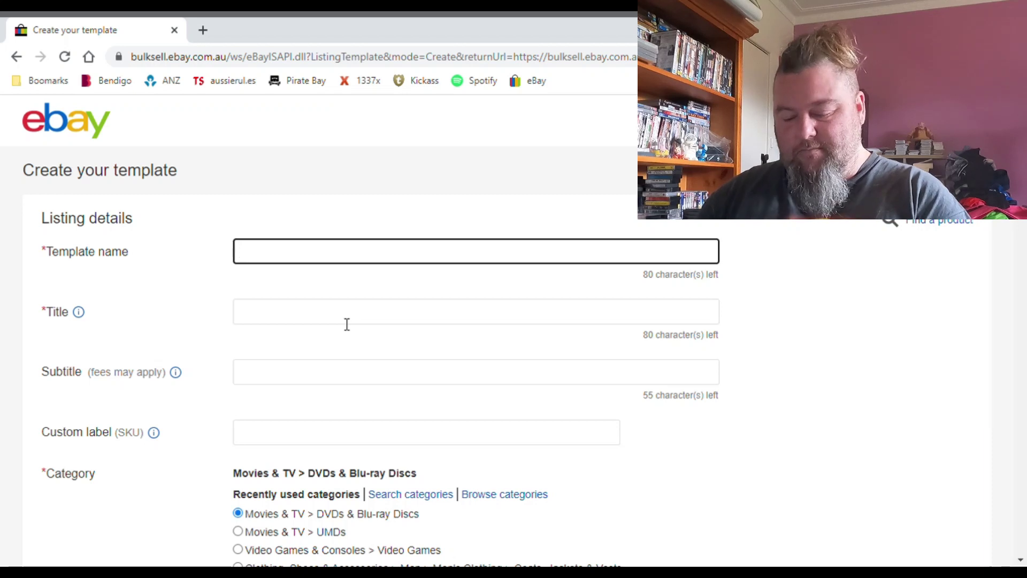
# - Name the template "DVD" and set its title to " - Genuine Region 4 DVD" with a leading space
pyautogui.write('DVD')
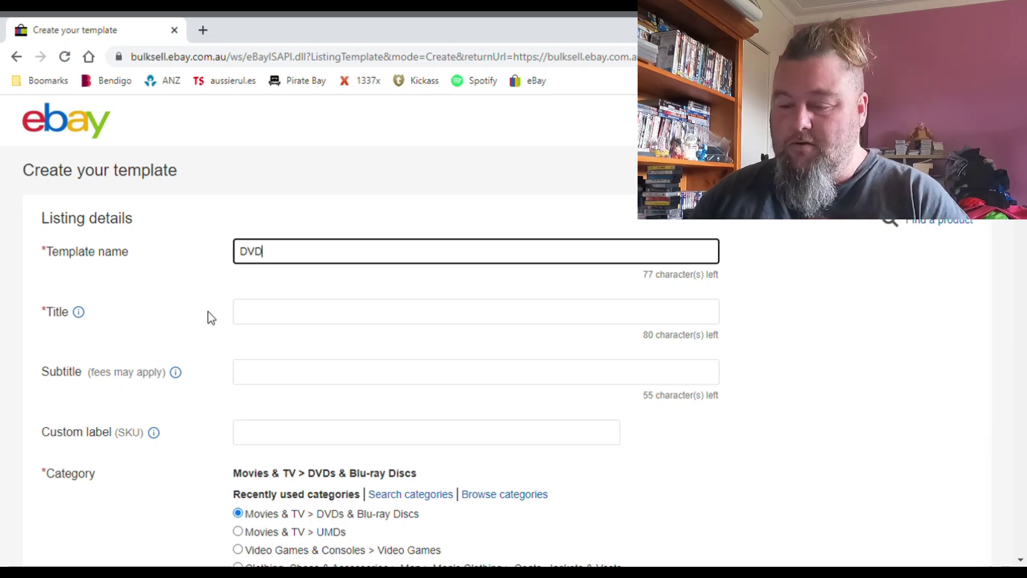
pyautogui.click(349, 325)
pyautogui.write('- Gen')
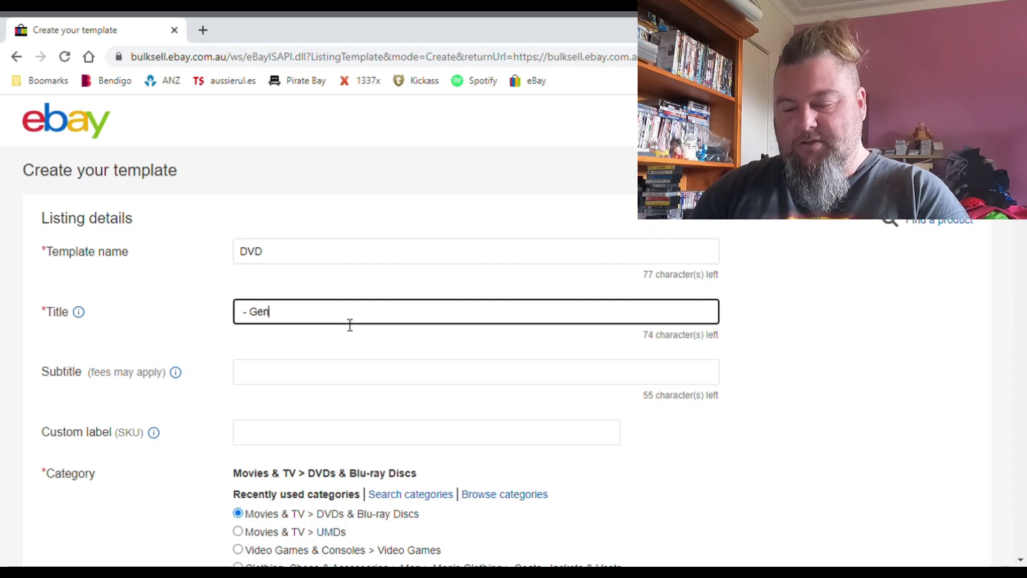
pyautogui.write('n')
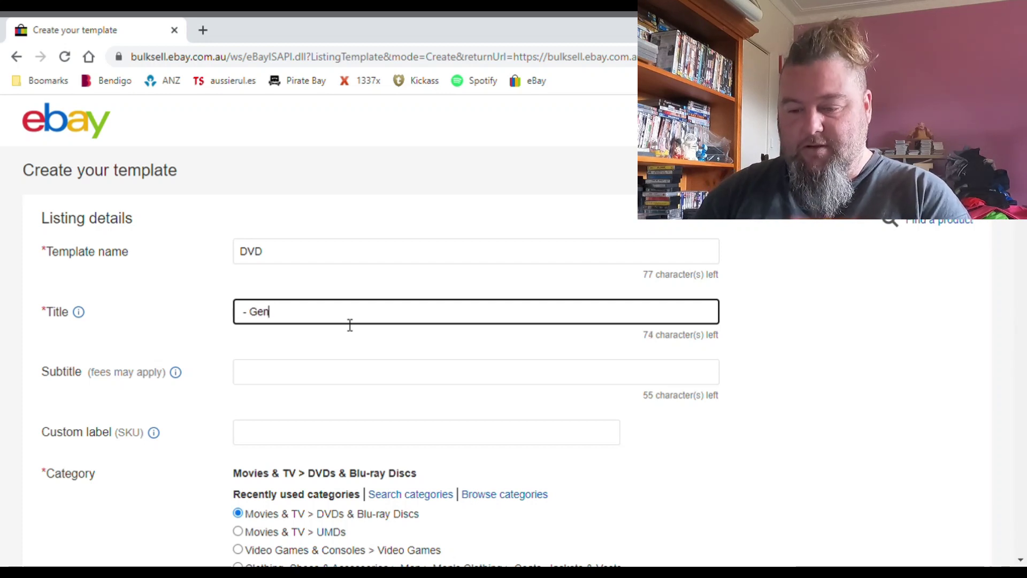
pyautogui.write('uine')
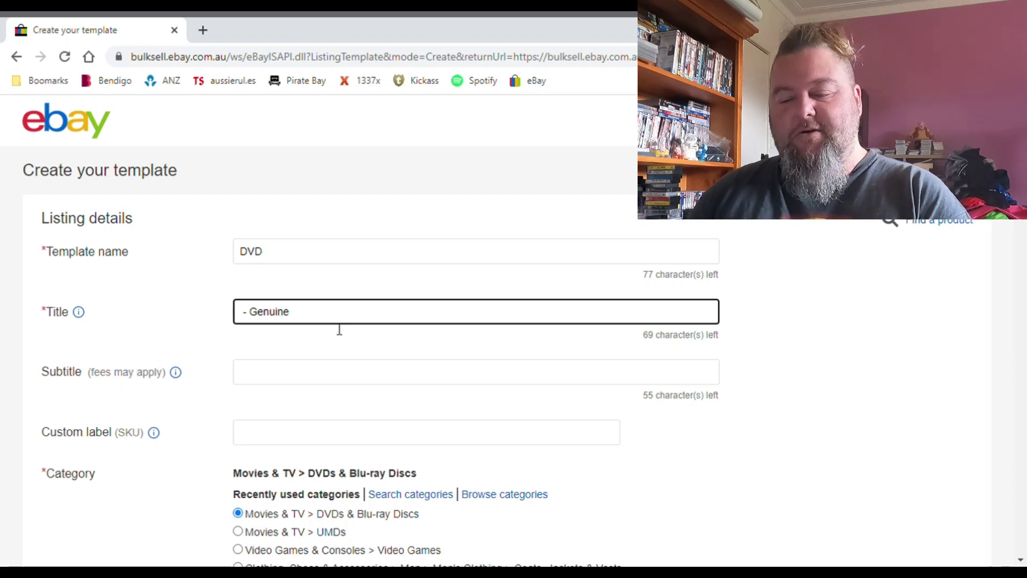
pyautogui.click(324, 351)
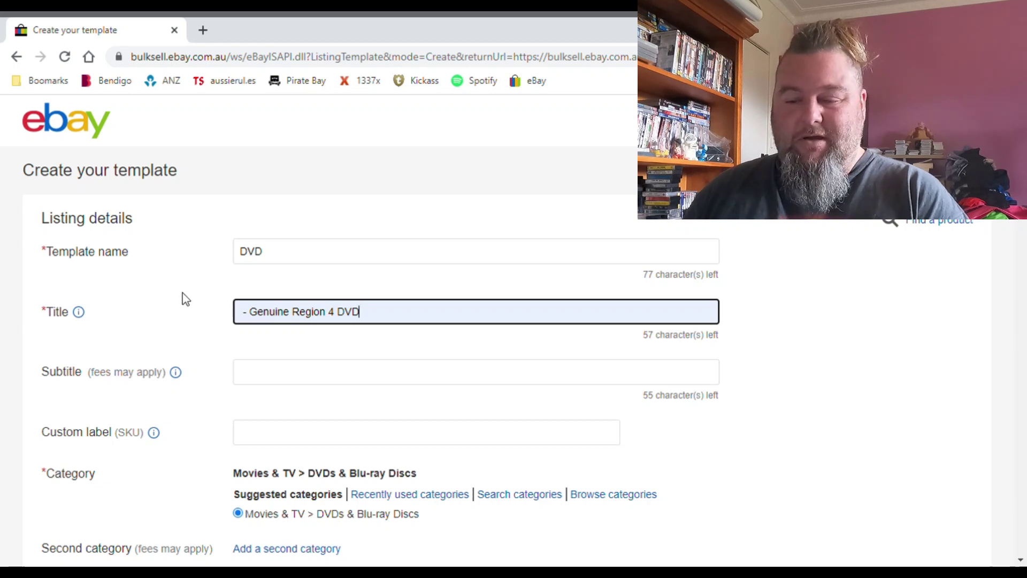
pyautogui.click(216, 311)
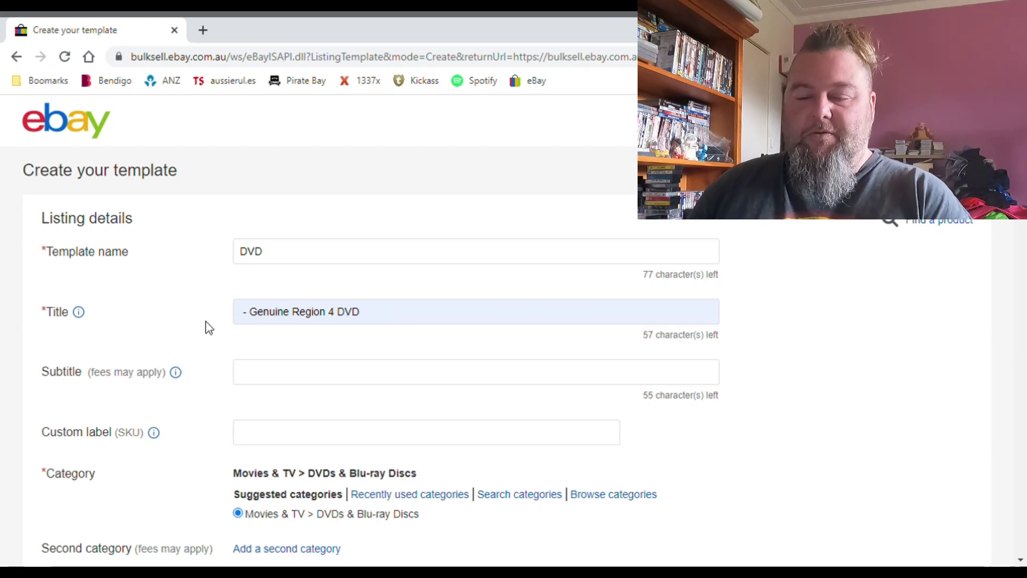
pyautogui.click(244, 318)
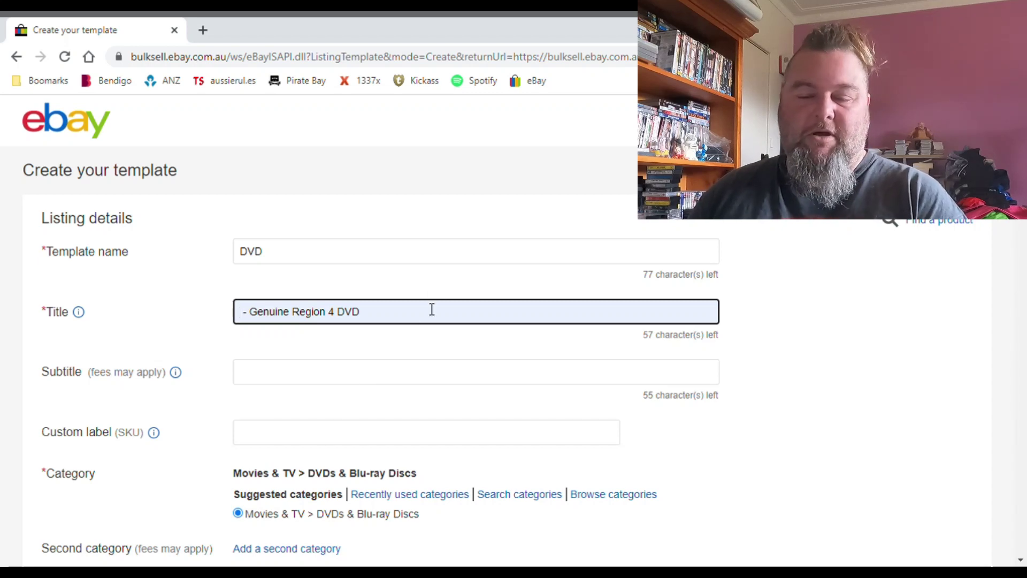
# - Set the template's item condition to Very good
pyautogui.scroll(-4, 7, 404)
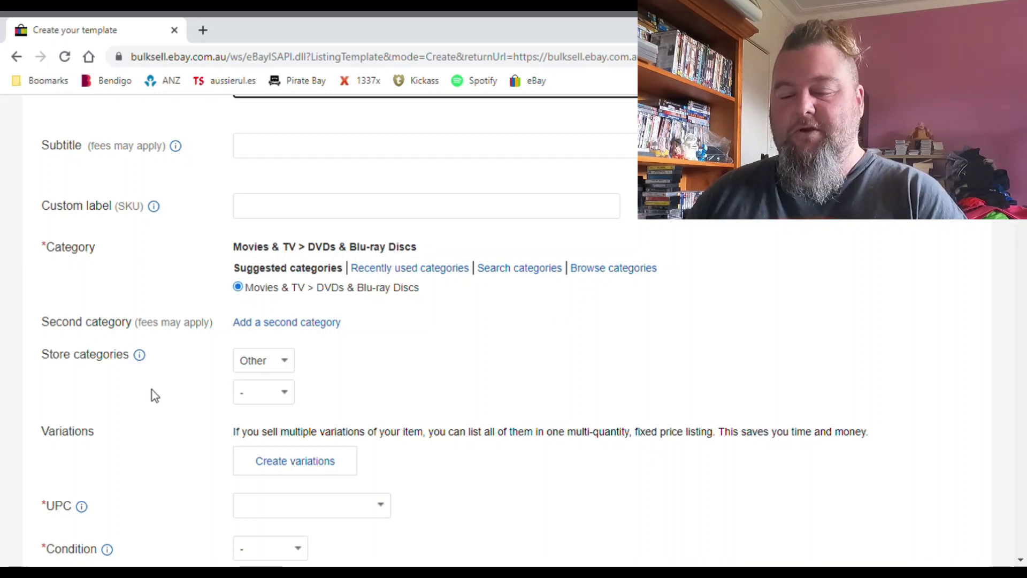
pyautogui.scroll(-5, 152, 393)
pyautogui.click(299, 248)
pyautogui.click(263, 306)
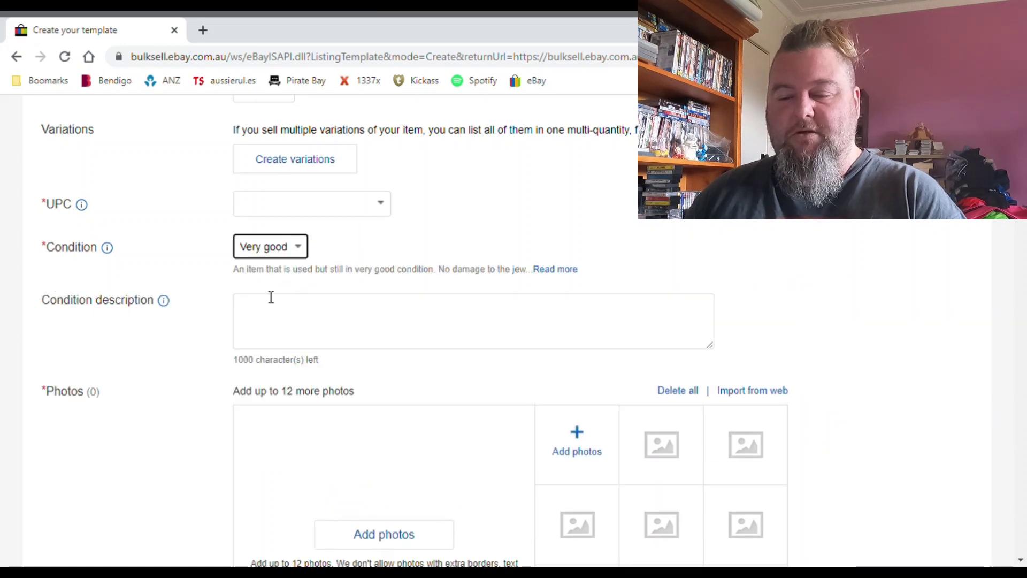
# - Enter "Disc is in excellent condition." as the template's condition description
pyautogui.click(266, 317)
pyautogui.write('Disc ')
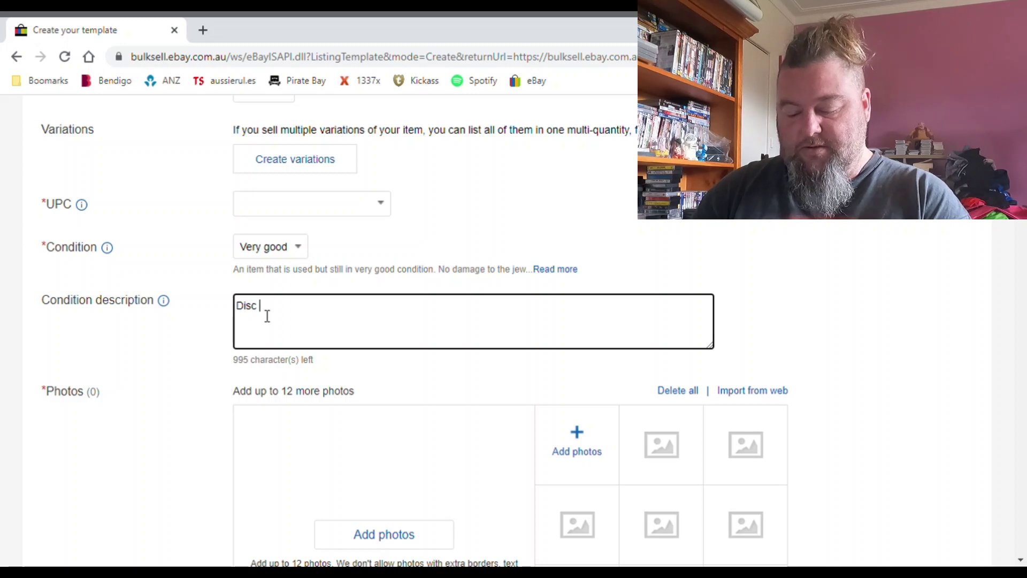
pyautogui.write('is in excellen')
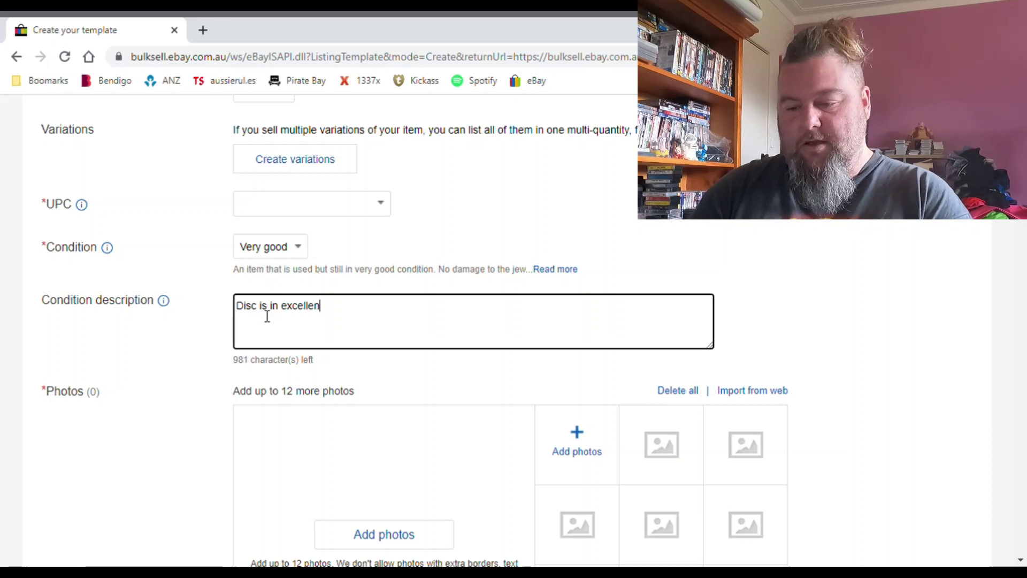
pyautogui.write('t cob')
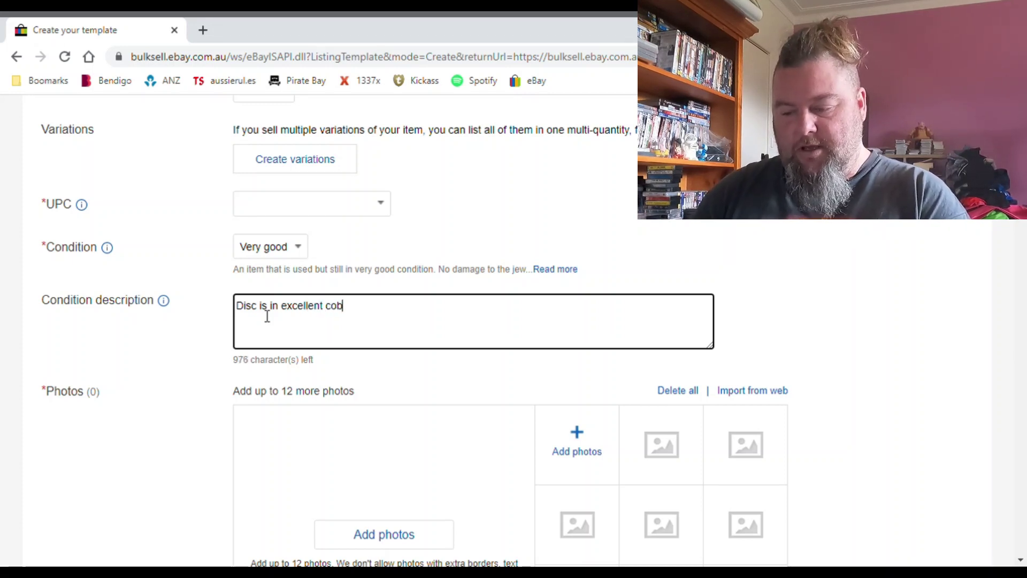
pyautogui.press('BackSpace')
pyautogui.write('nditiopn.')
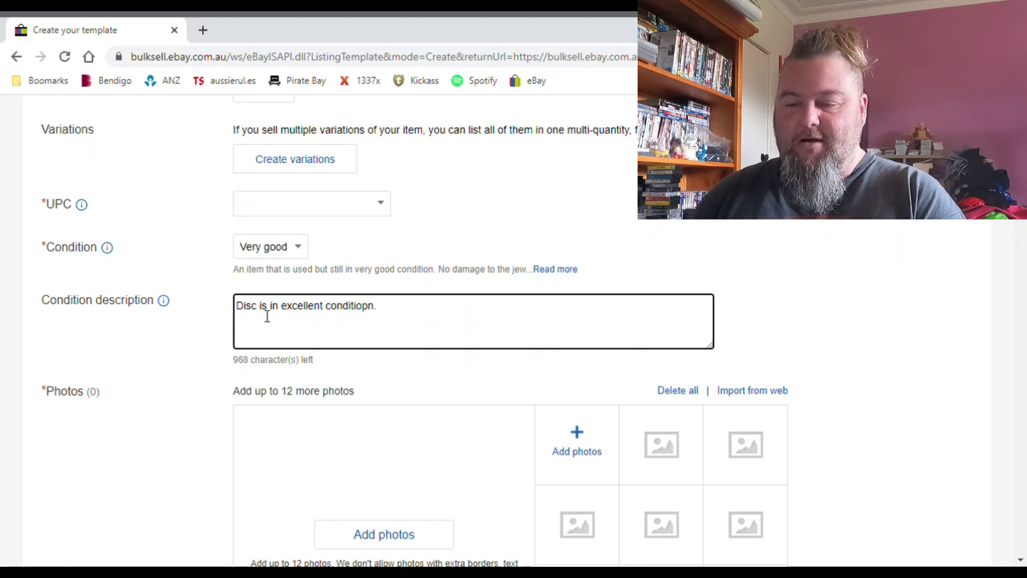
pyautogui.press('Left')
pyautogui.press('Left')
pyautogui.press('BackSpace')
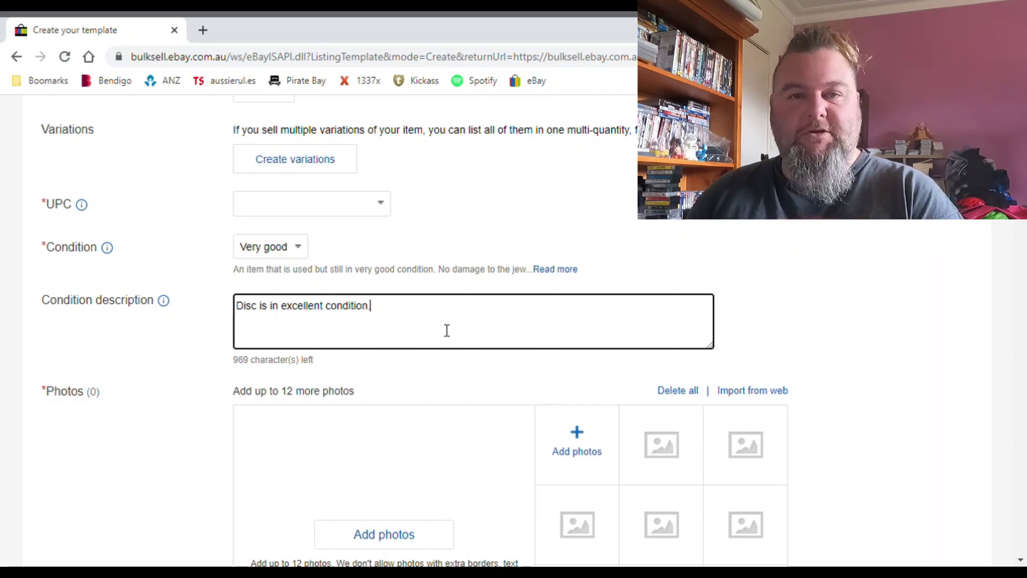
# - Set the Format item specific to DVD and leave Movie/TV Title empty in the template
pyautogui.scroll(-3, 150, 353)
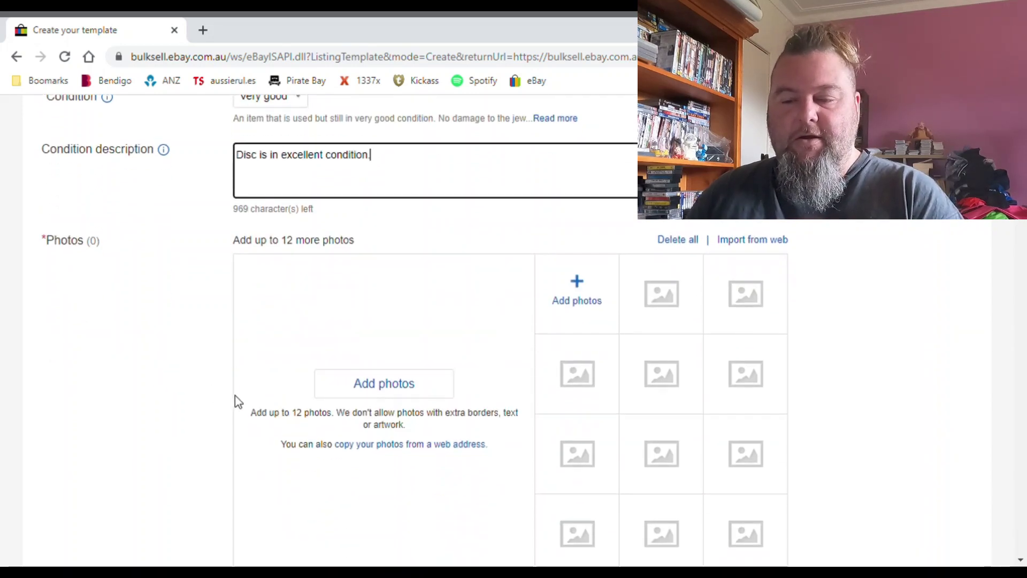
pyautogui.scroll(-10, 196, 384)
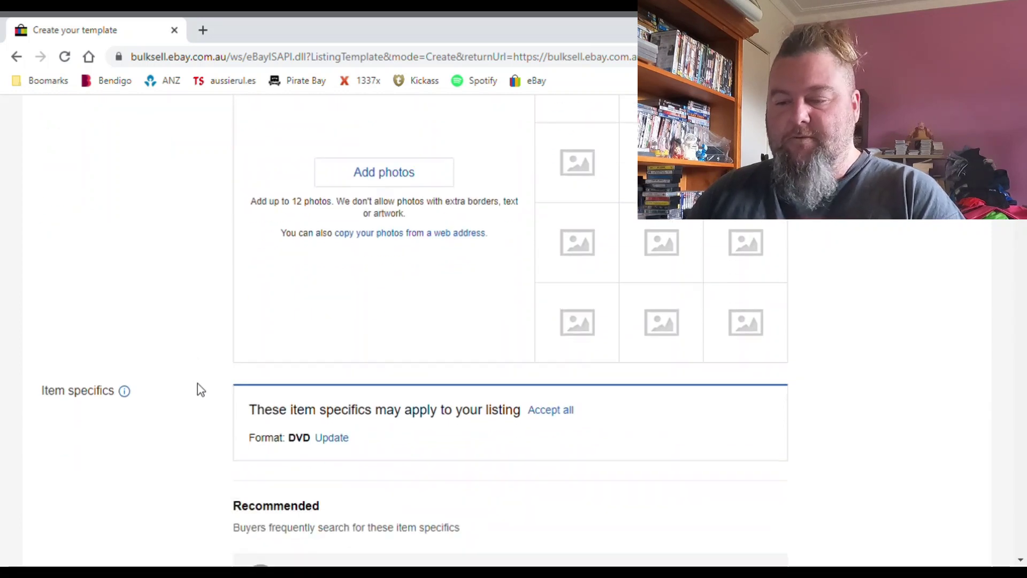
pyautogui.scroll(-1, 203, 389)
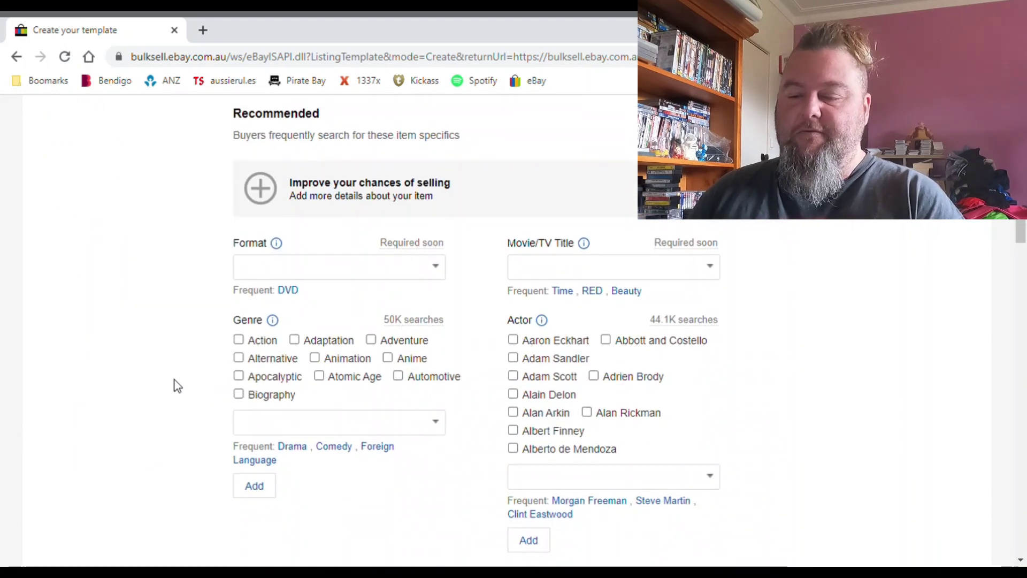
pyautogui.click(435, 267)
pyautogui.click(312, 315)
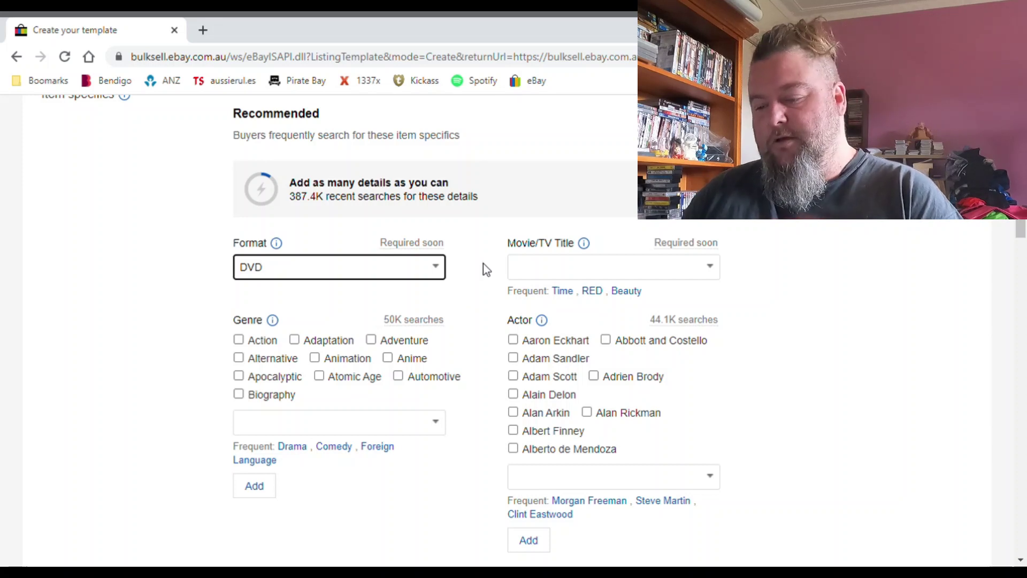
pyautogui.click(562, 272)
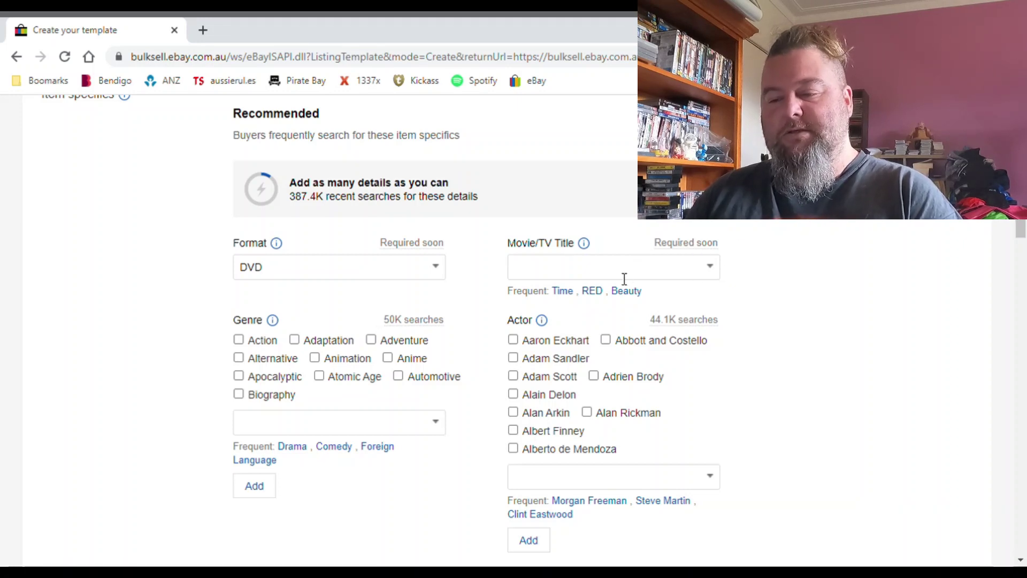
pyautogui.scroll(15, 624, 276)
pyautogui.scroll(4, 303, 129)
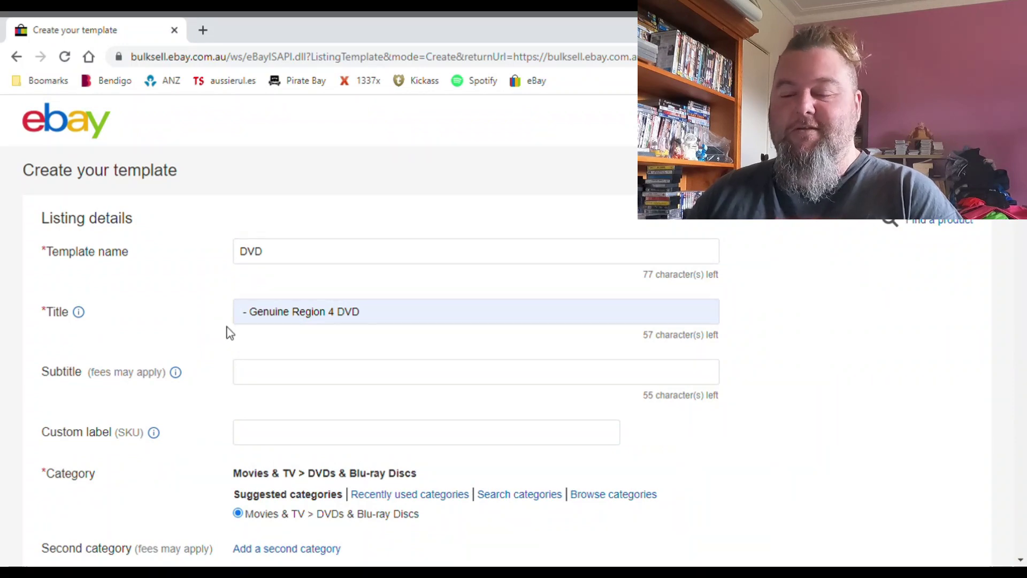
pyautogui.scroll(-7, 154, 366)
pyautogui.scroll(-4, 154, 364)
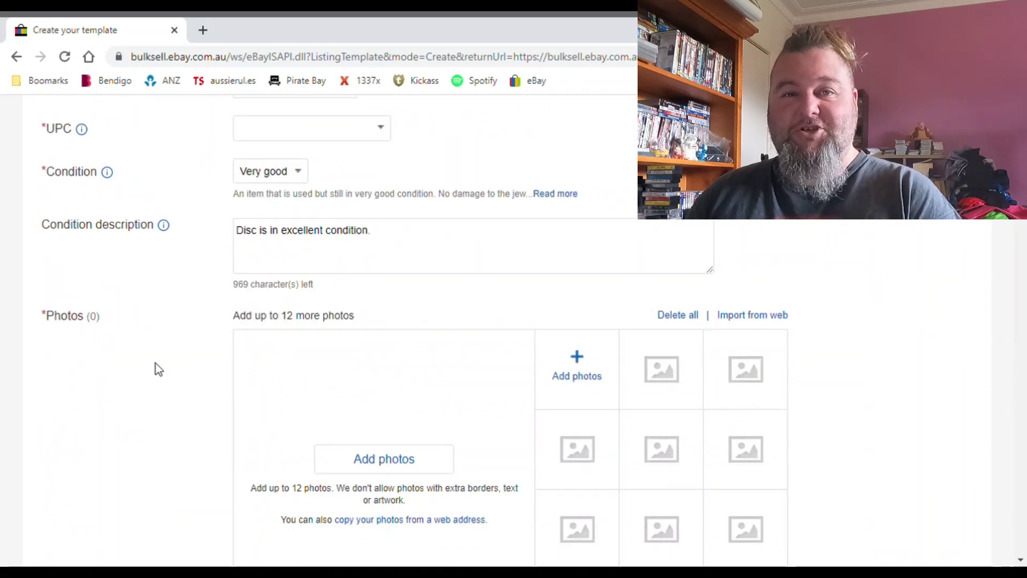
pyautogui.scroll(-11, 160, 353)
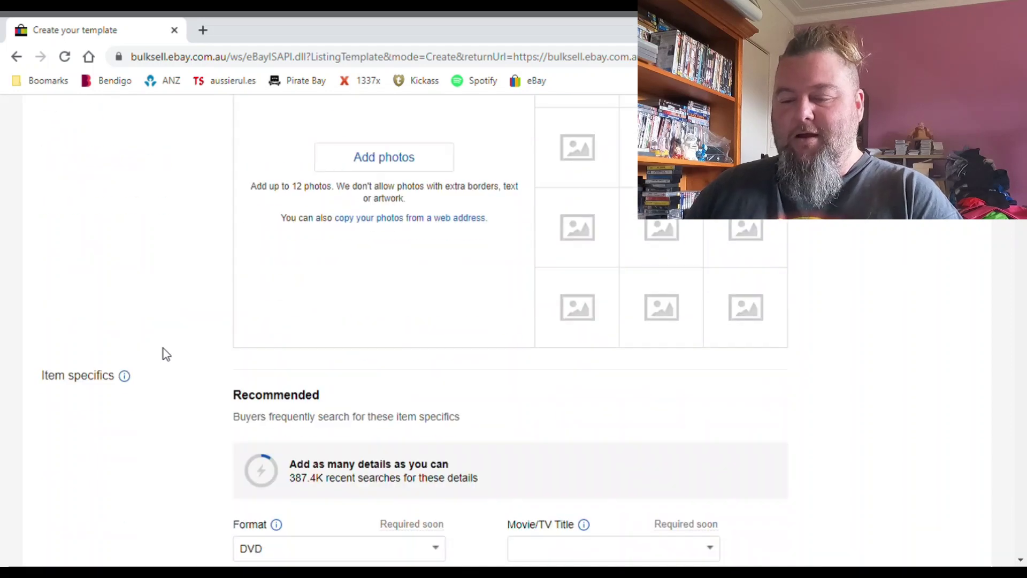
# - Add Drama as a Genre item specific in the template
pyautogui.scroll(-2, 176, 358)
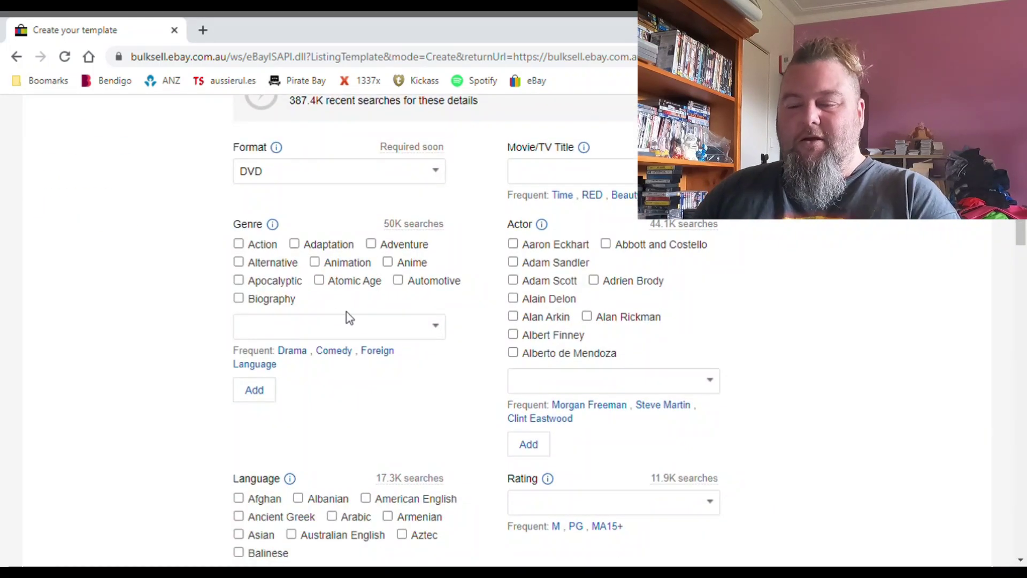
pyautogui.click(438, 328)
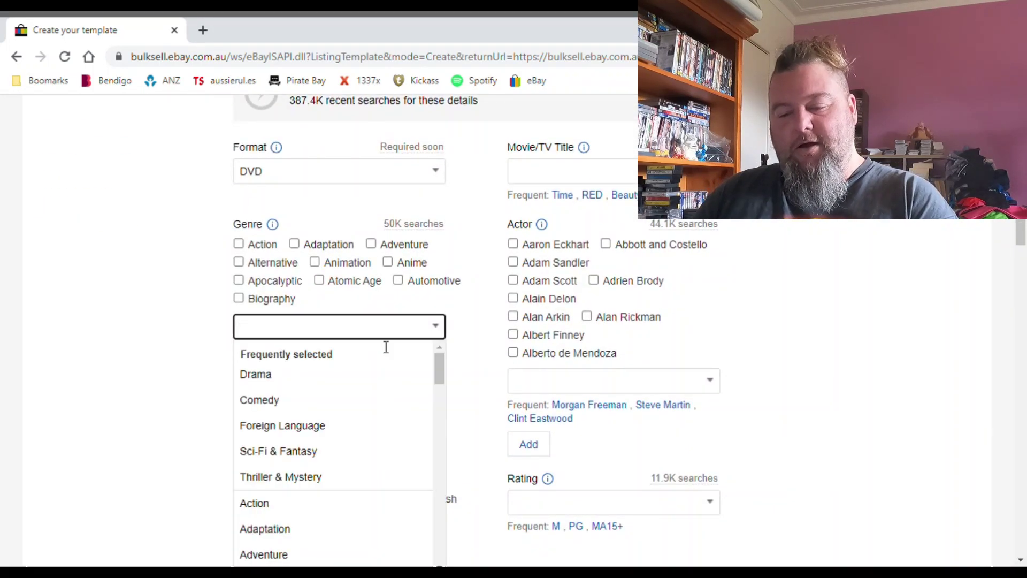
pyautogui.click(252, 374)
pyautogui.click(262, 364)
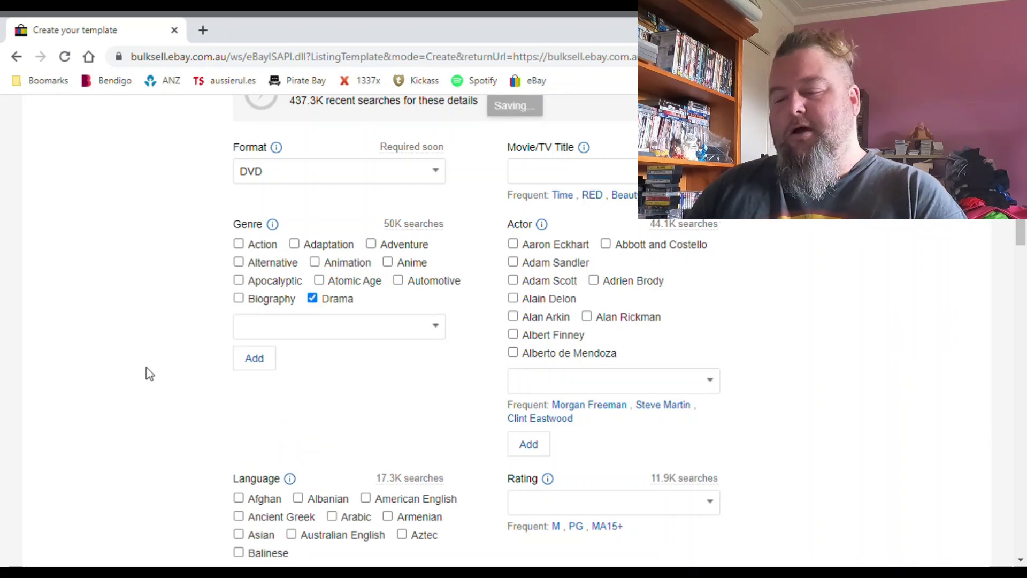
# - Add English as the Language item specific in the template
pyautogui.scroll(-1, 147, 374)
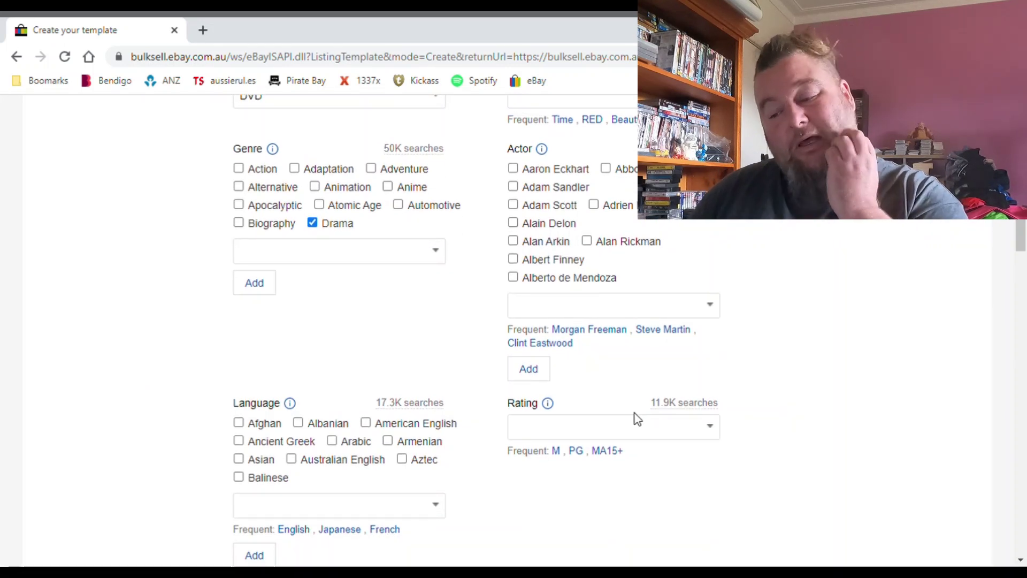
pyautogui.scroll(-3, 619, 410)
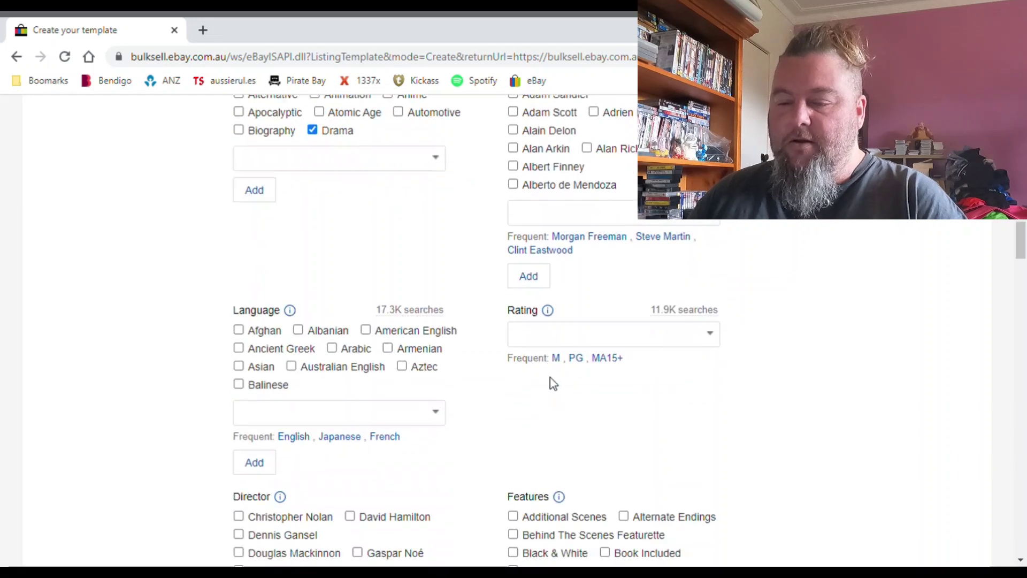
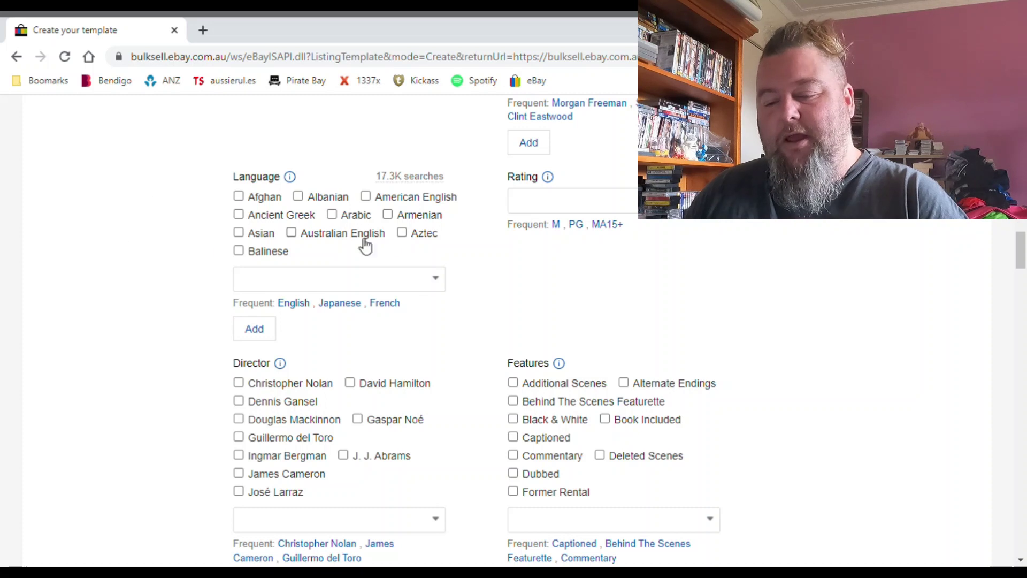
pyautogui.click(440, 281)
pyautogui.scroll(-3, 334, 330)
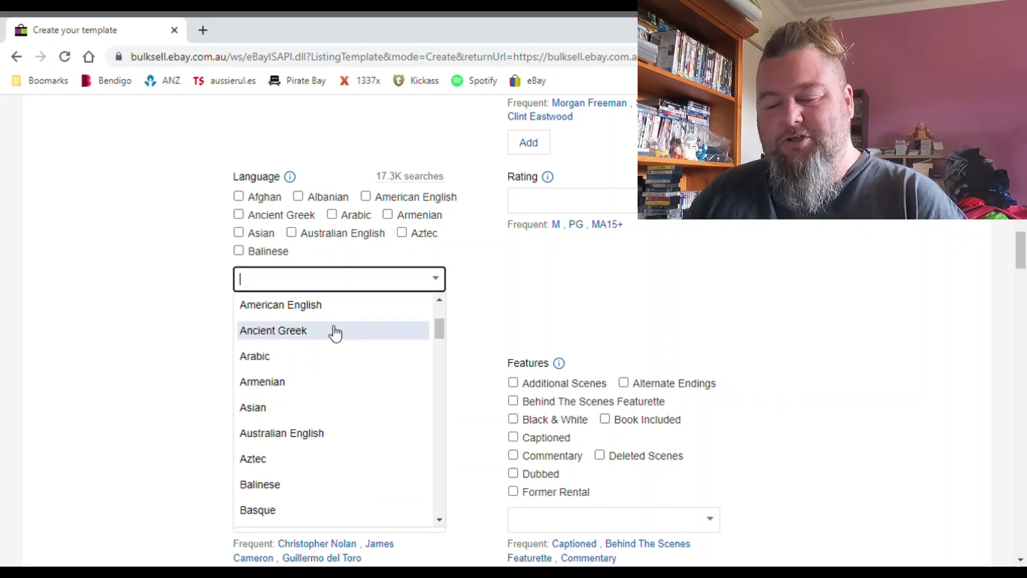
pyautogui.scroll(3, 342, 331)
pyautogui.click(253, 327)
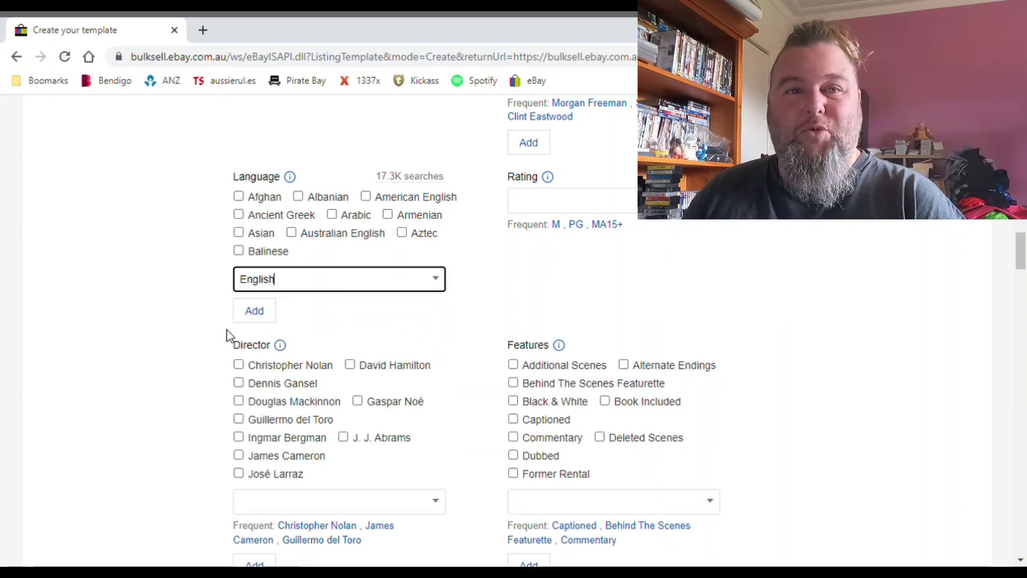
pyautogui.click(271, 319)
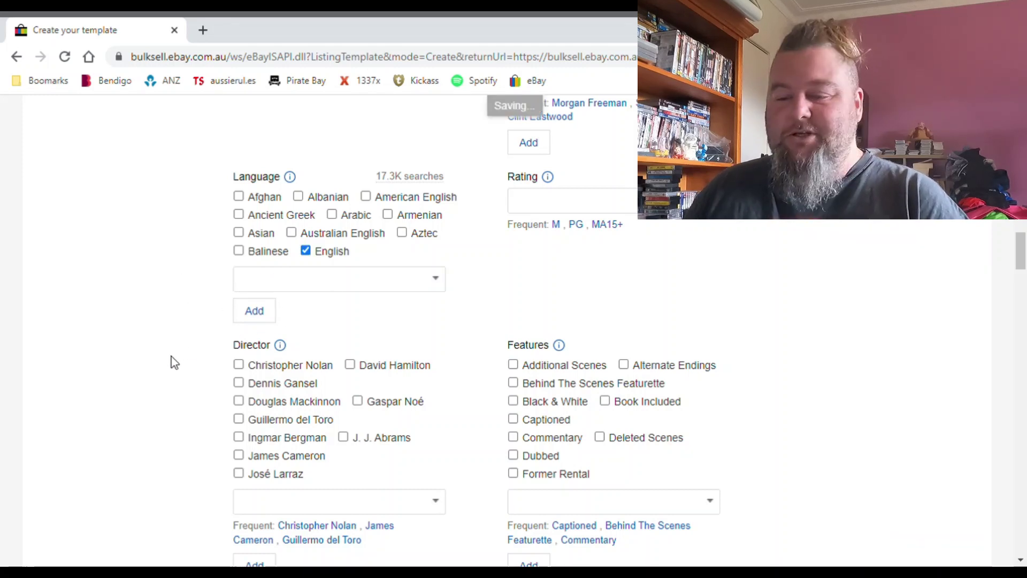
# - Review the Director, Features, Studio and Type item specifics without filling them in
pyautogui.scroll(-1, 172, 355)
pyautogui.scroll(-3, 171, 358)
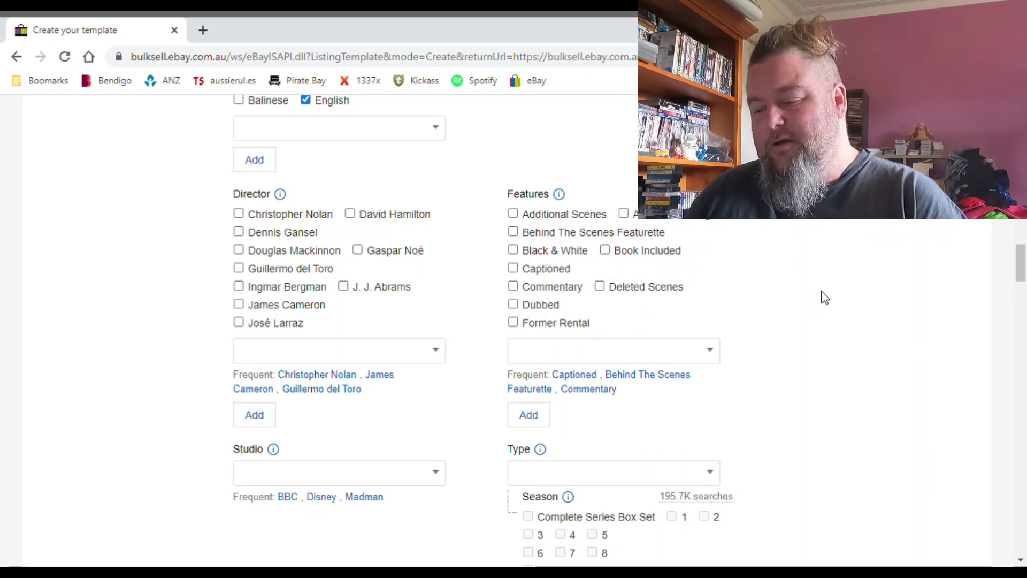
pyautogui.scroll(-4, 824, 296)
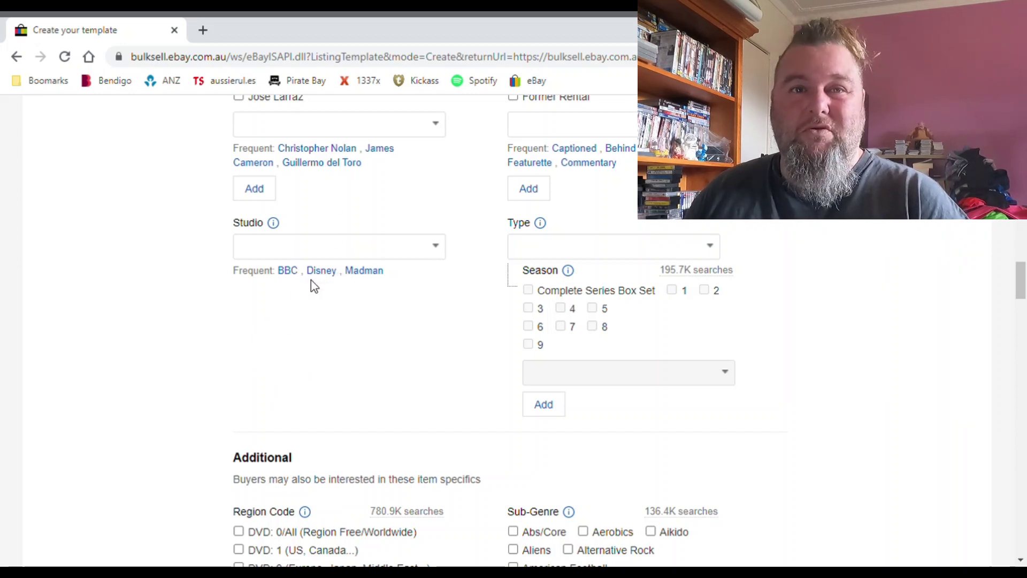
pyautogui.scroll(3, 857, 280)
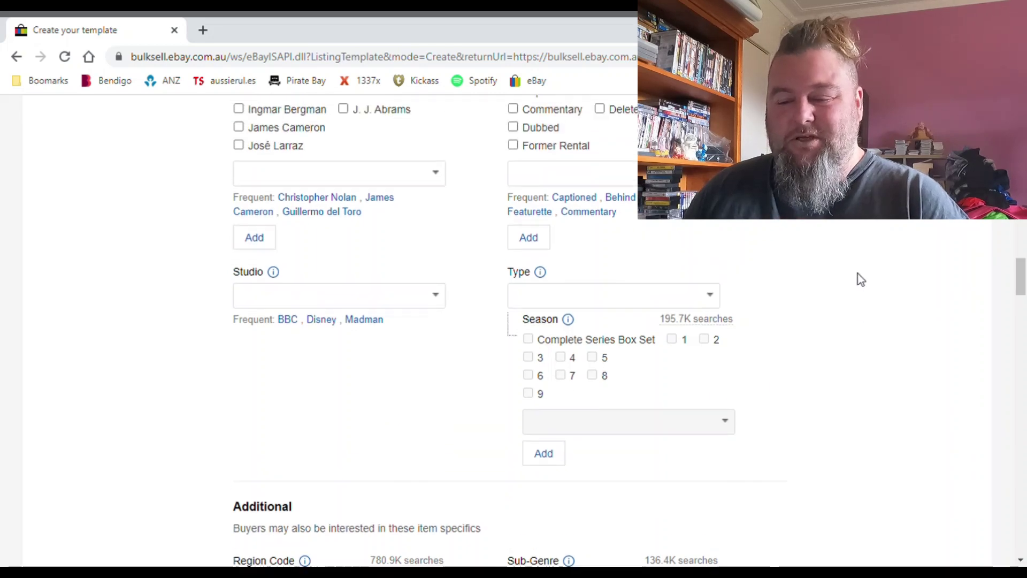
pyautogui.scroll(-3, 794, 335)
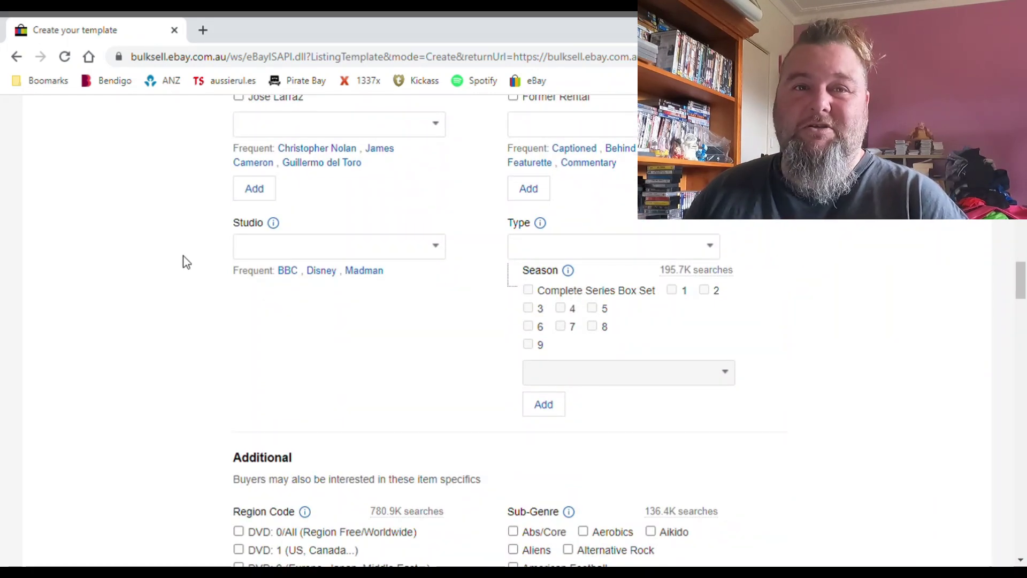
# - Browse the available genres and add TV Shows as a second Genre item specific alongside Drama
pyautogui.scroll(8, 204, 270)
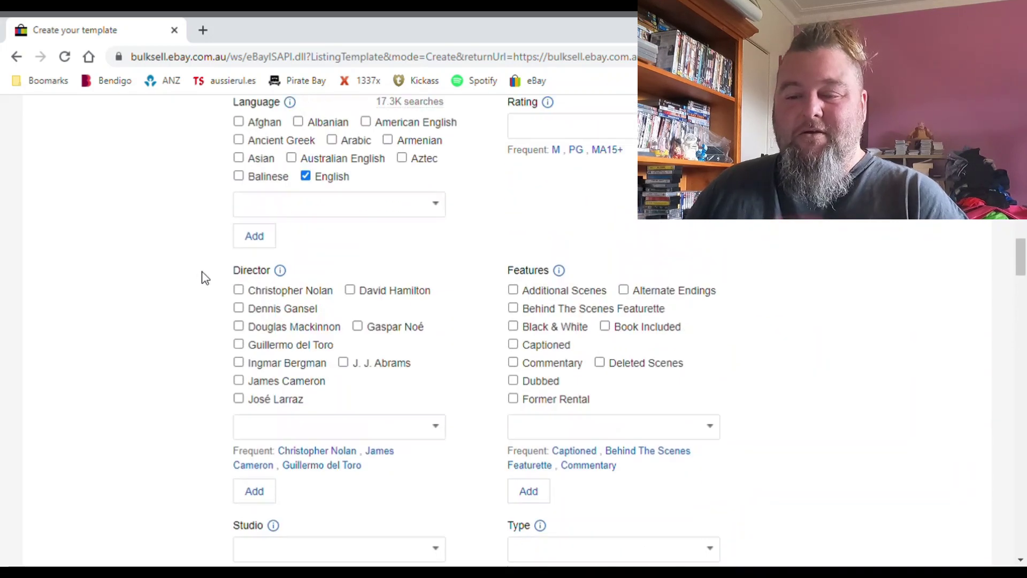
pyautogui.scroll(4, 201, 270)
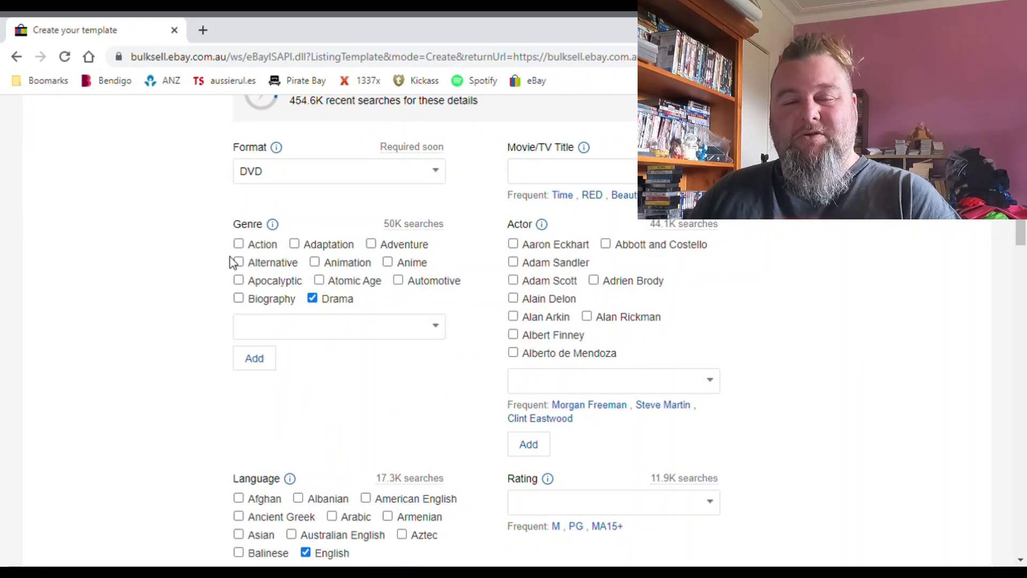
pyautogui.click(437, 327)
pyautogui.scroll(-9, 412, 403)
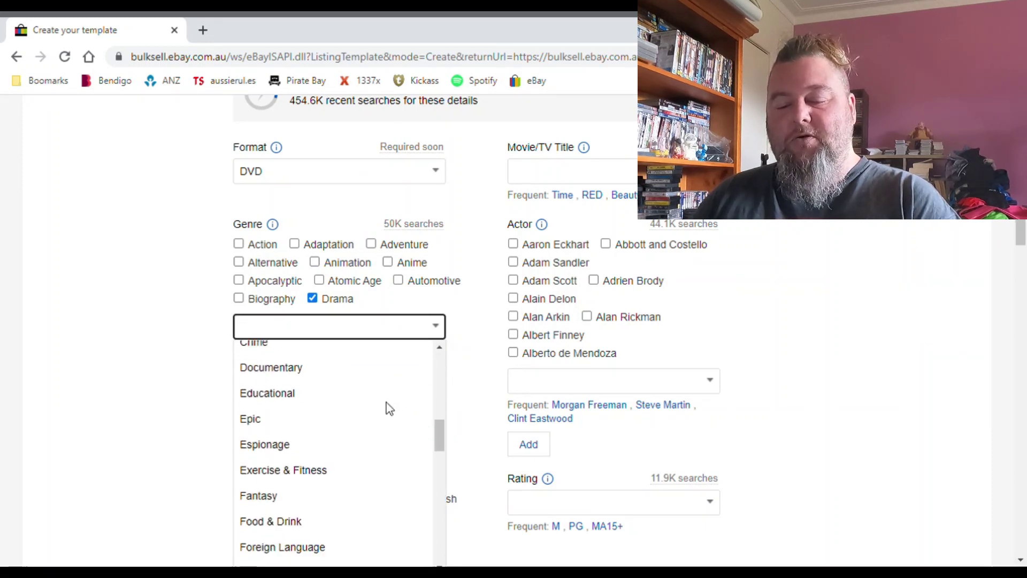
pyautogui.scroll(-9, 387, 402)
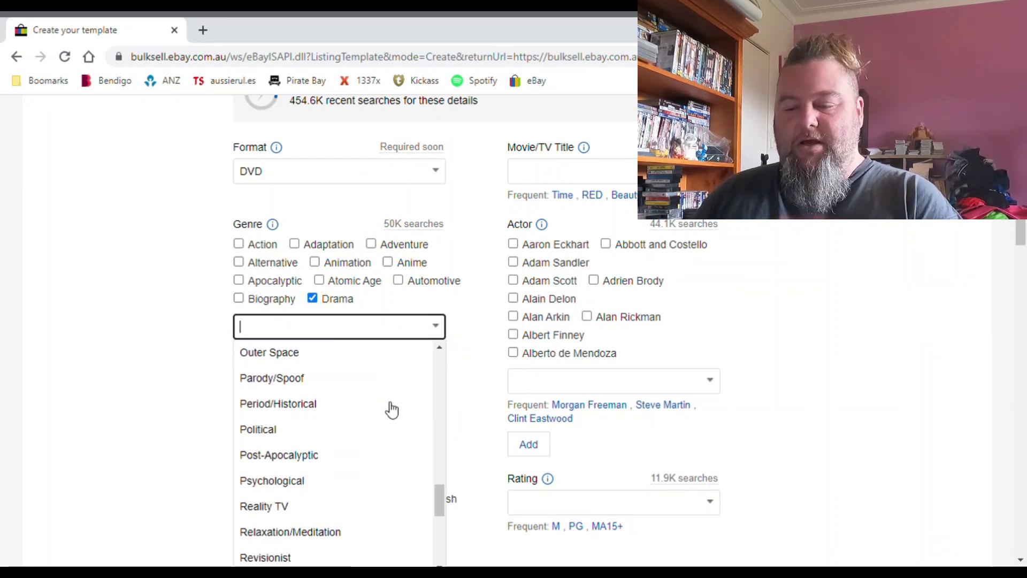
pyautogui.scroll(-2, 386, 411)
pyautogui.scroll(-3, 300, 444)
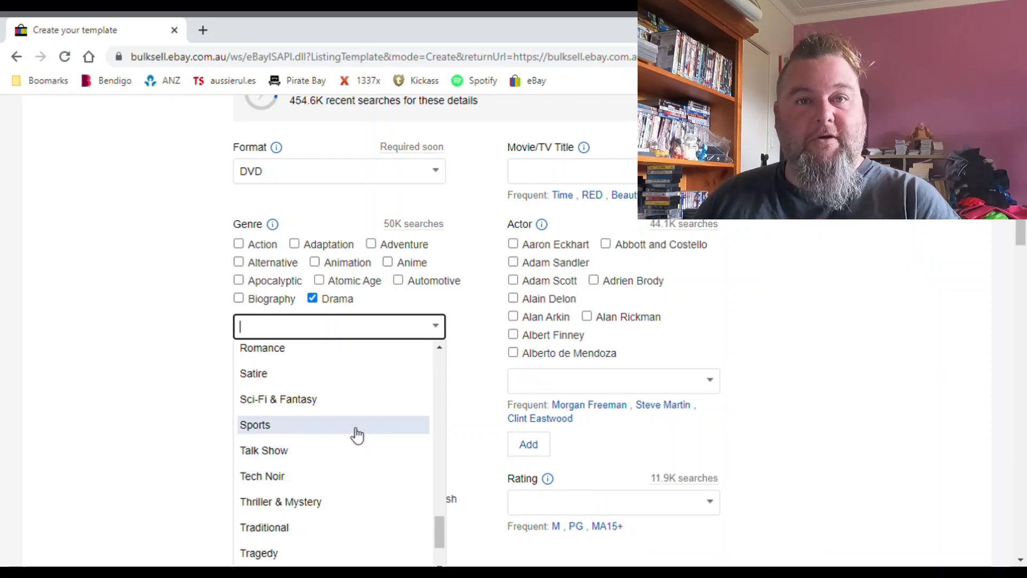
pyautogui.scroll(15, 357, 435)
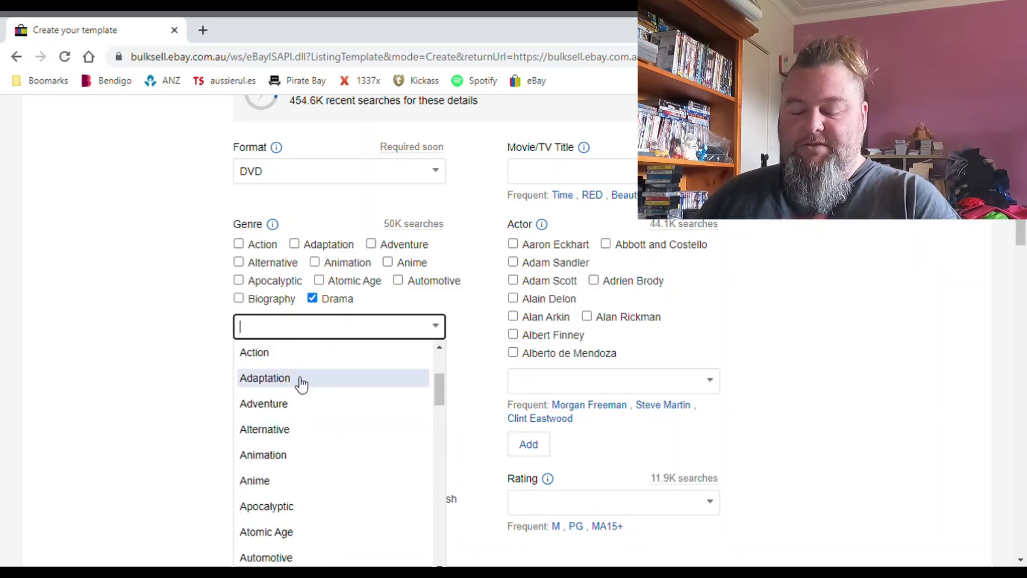
pyautogui.scroll(2, 248, 390)
pyautogui.click(136, 352)
pyautogui.click(306, 333)
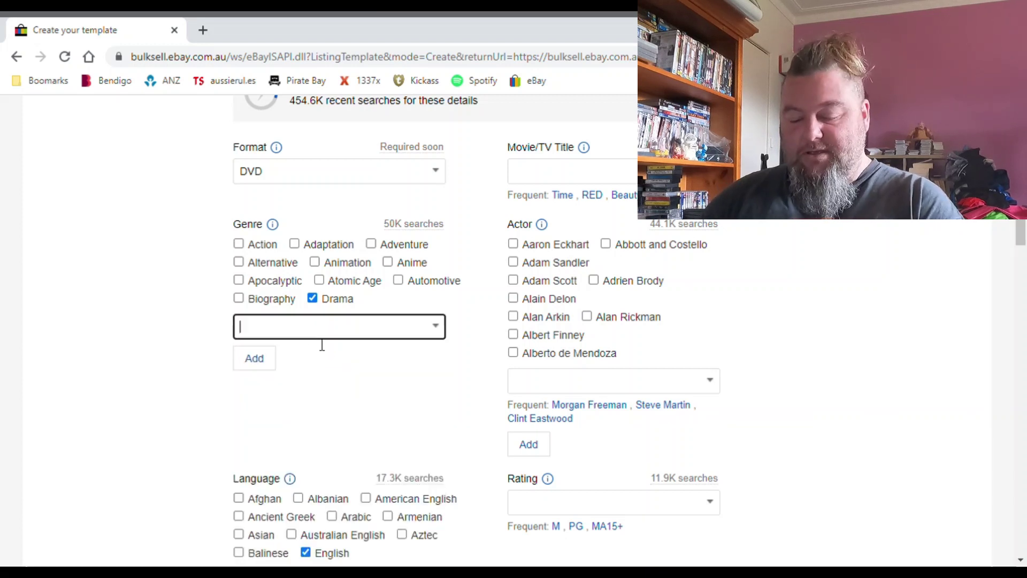
pyautogui.write('Tv')
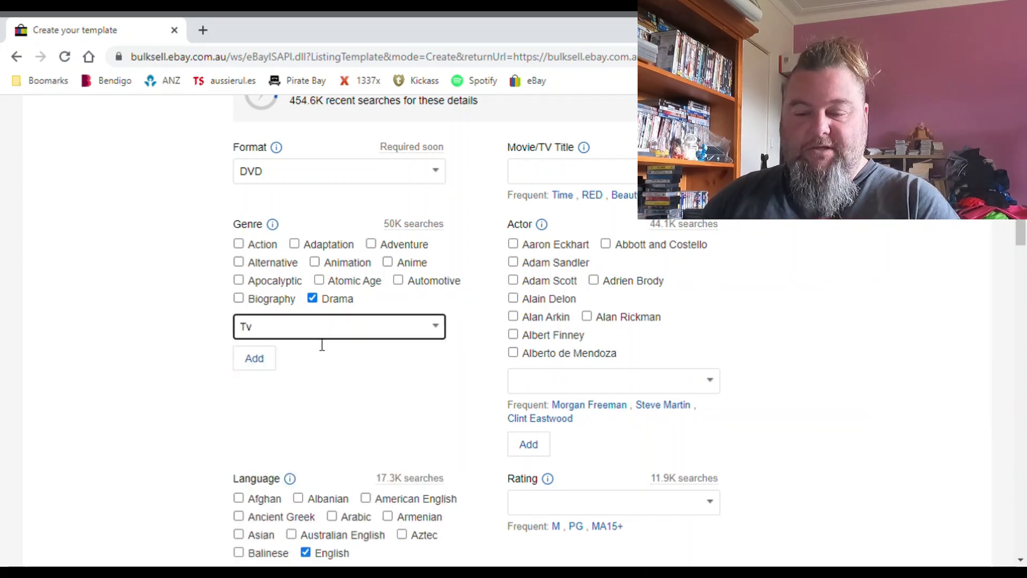
pyautogui.click(263, 353)
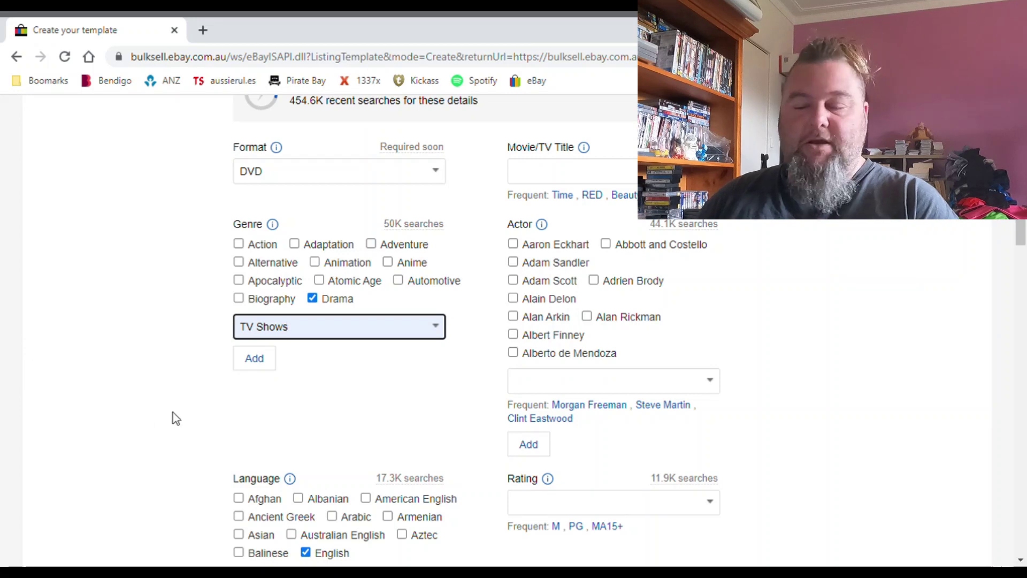
pyautogui.click(267, 364)
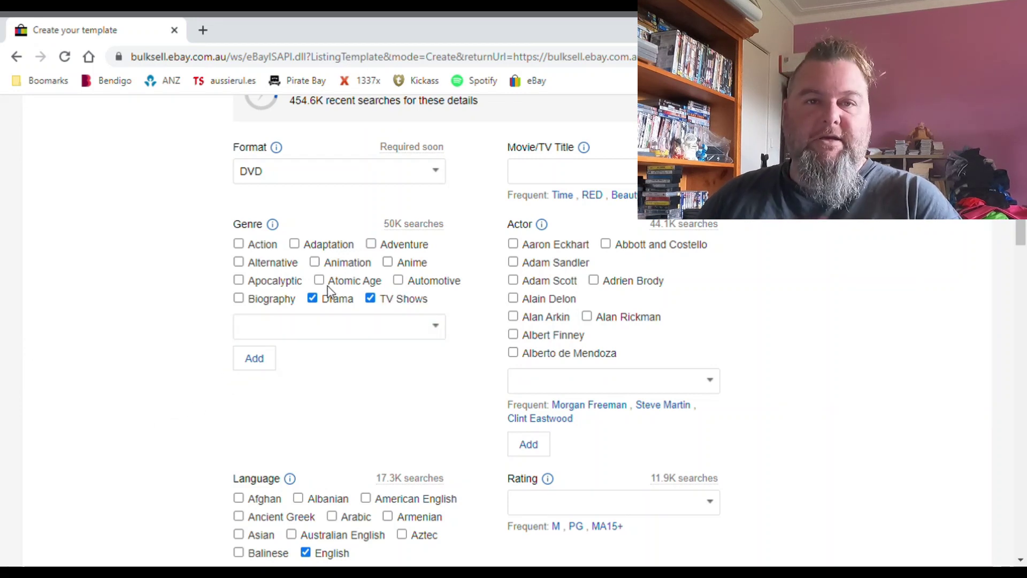
# - Set the Type item specific to TV Series in the template
pyautogui.scroll(-7, 151, 377)
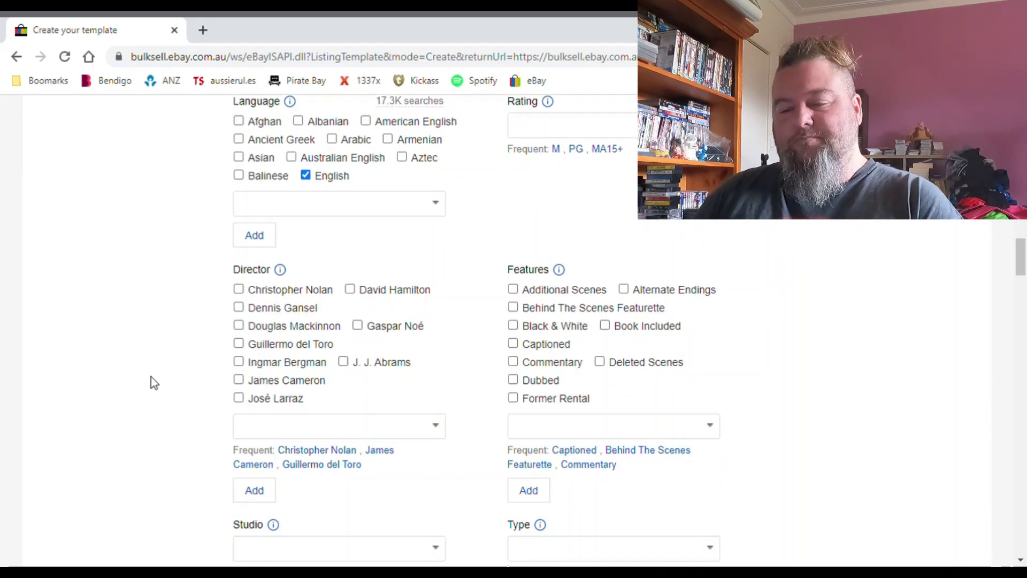
pyautogui.scroll(8, 152, 378)
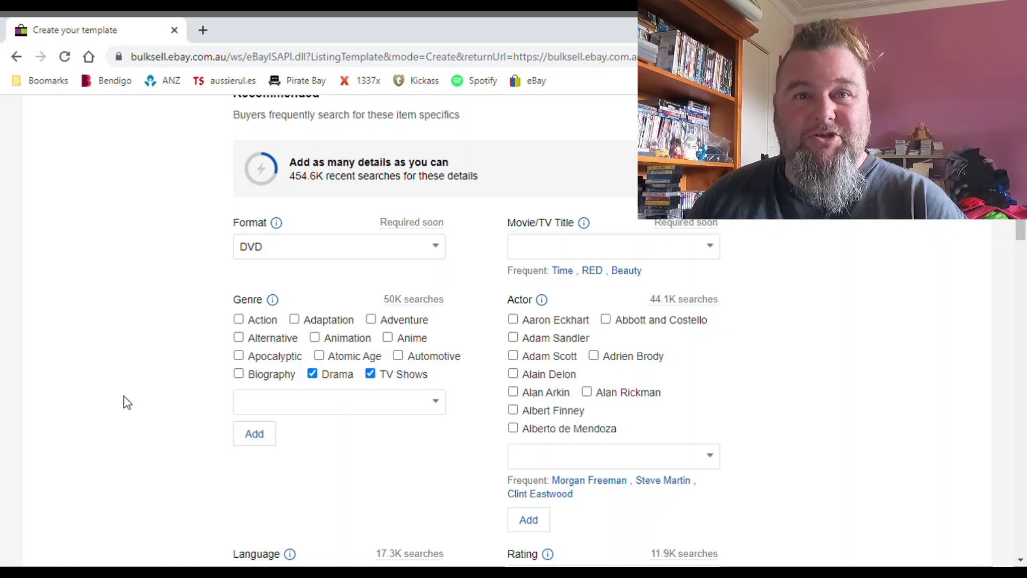
pyautogui.scroll(-5, 139, 387)
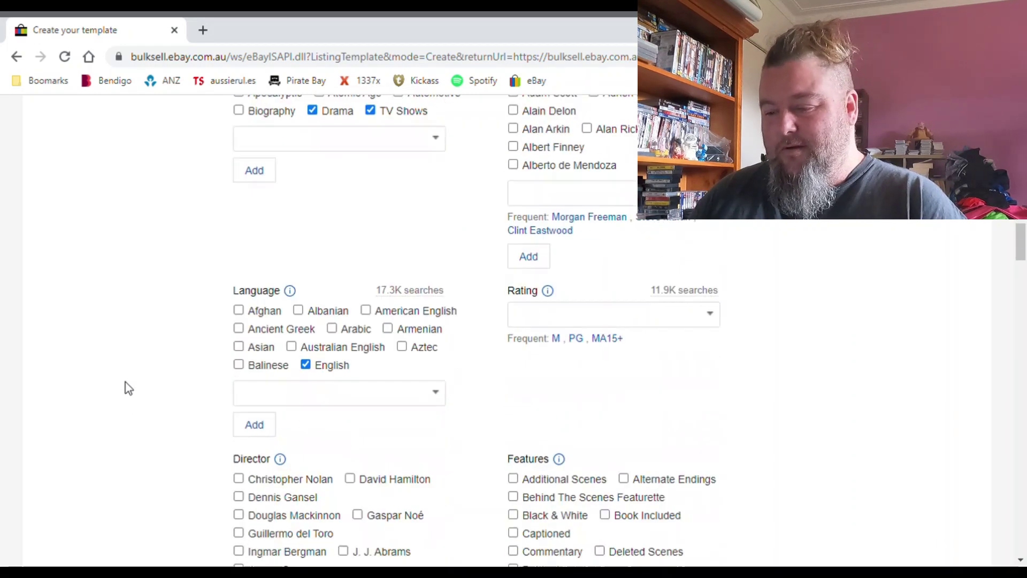
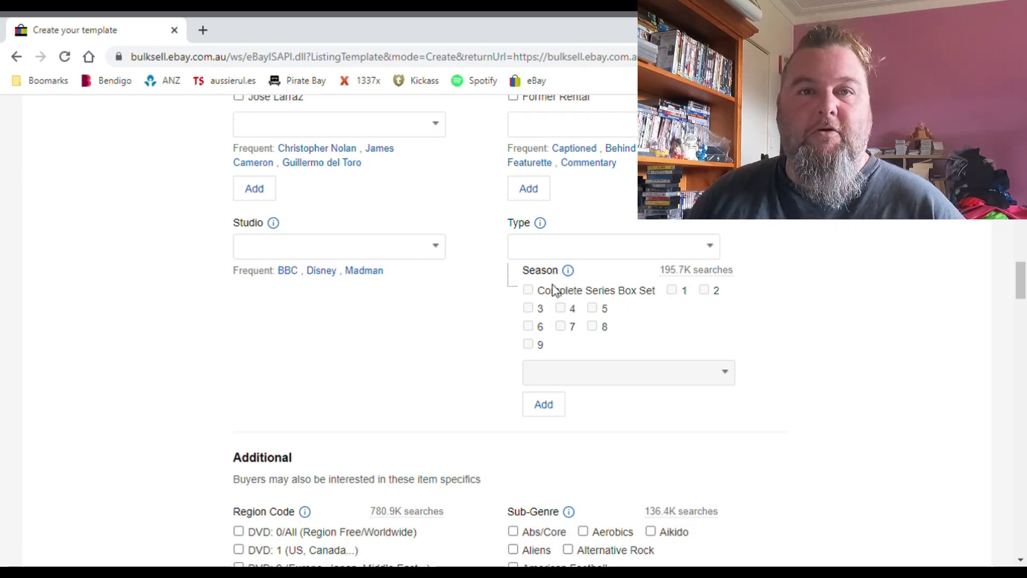
pyautogui.click(710, 248)
pyautogui.click(583, 325)
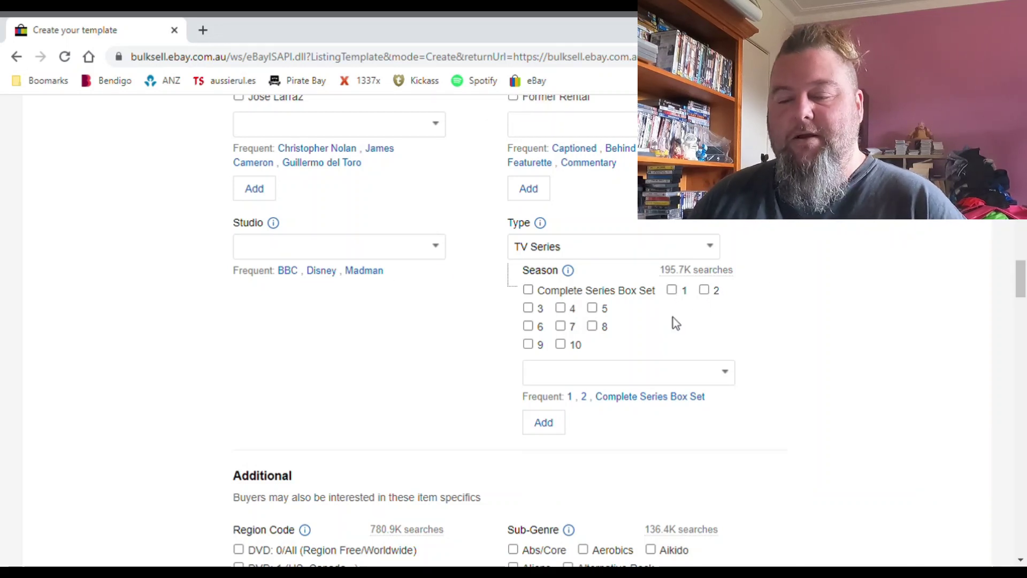
# - Select DVD: 4 (AU, NZ, Latin America...) as the Region Code under the additional item specifics
pyautogui.scroll(-4, 171, 278)
pyautogui.scroll(-1, 211, 270)
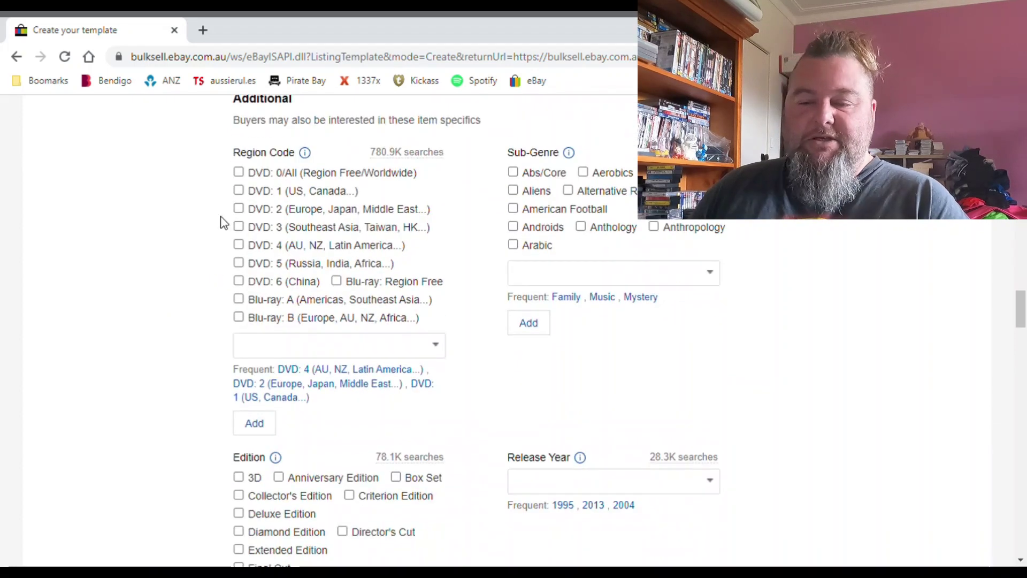
pyautogui.scroll(-1, 204, 243)
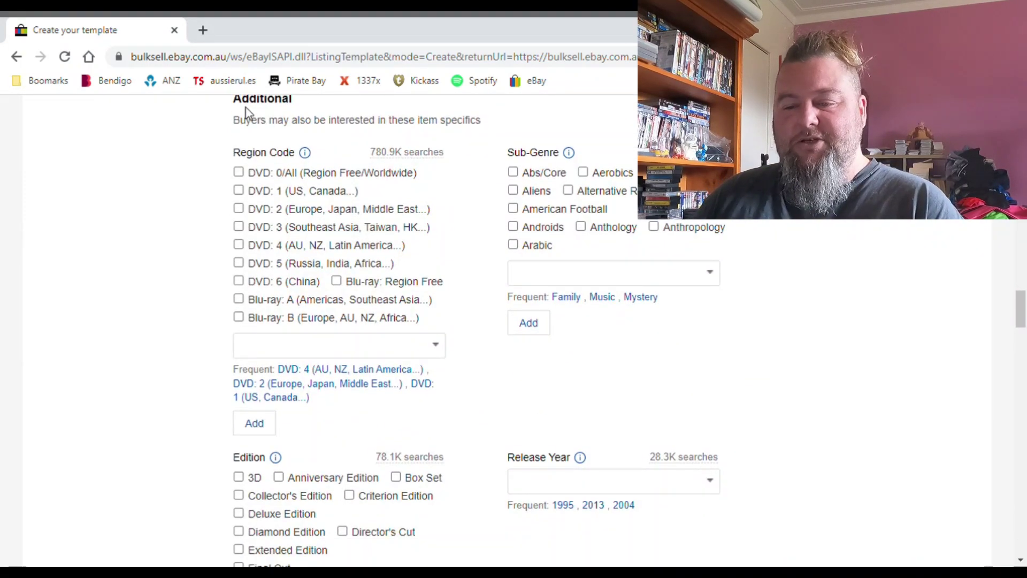
pyautogui.scroll(1, 411, 200)
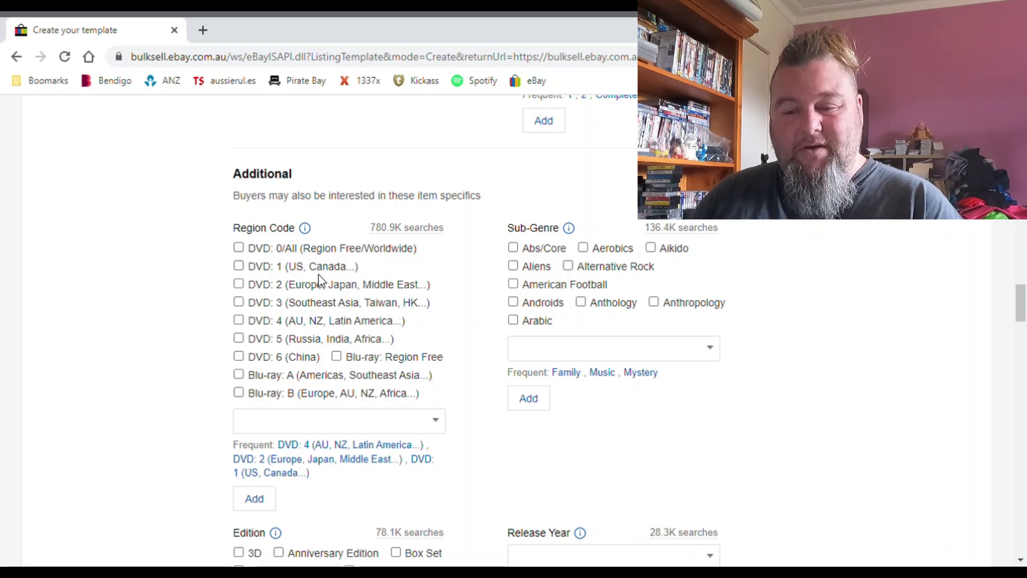
pyautogui.click(239, 320)
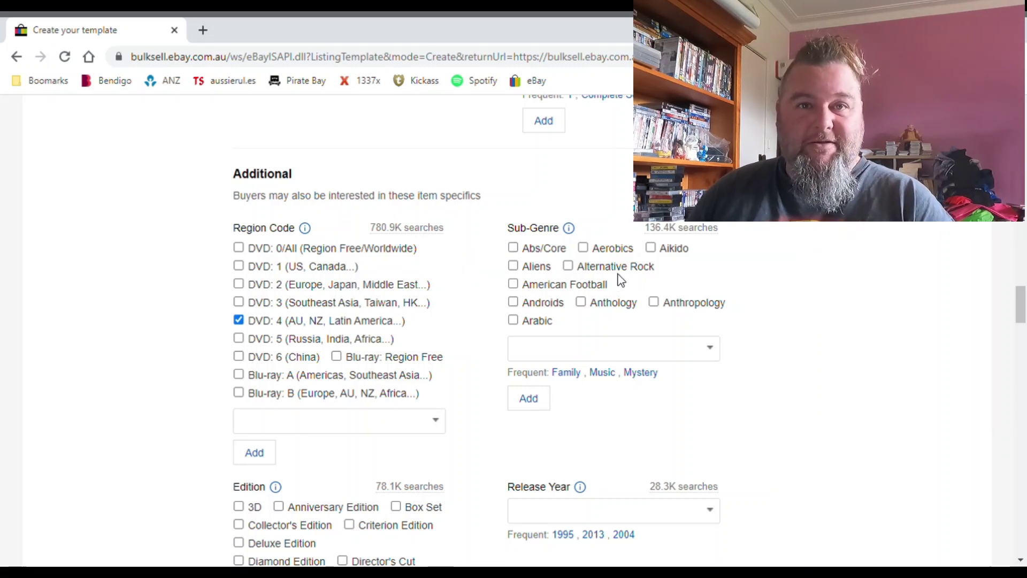
# - Set the template's Country/Region of Manufacture item specific to Australia, leaving Edition, Release Year, Music Artist and Case Type blank
pyautogui.scroll(-4, 609, 288)
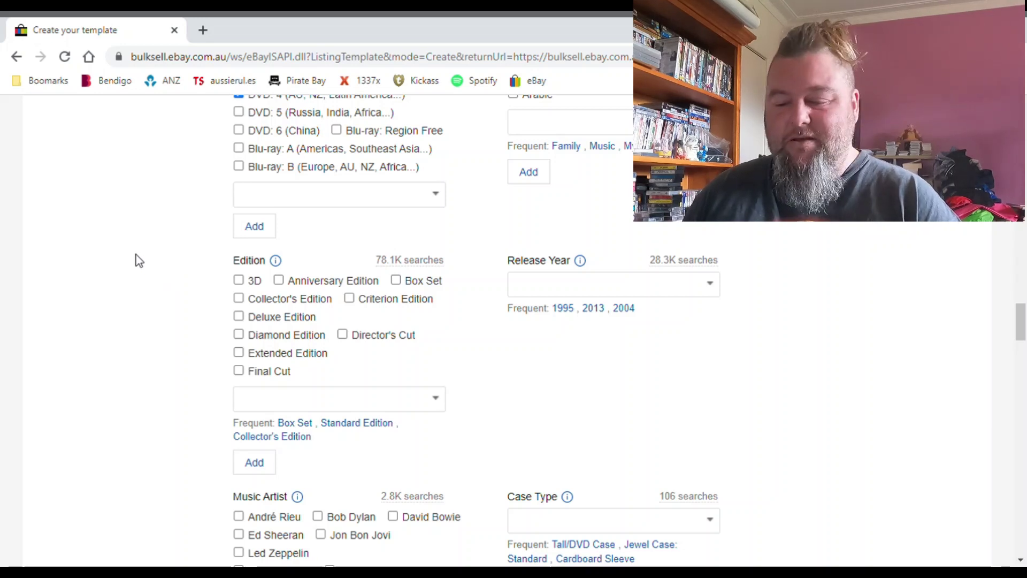
pyautogui.scroll(-3, 137, 258)
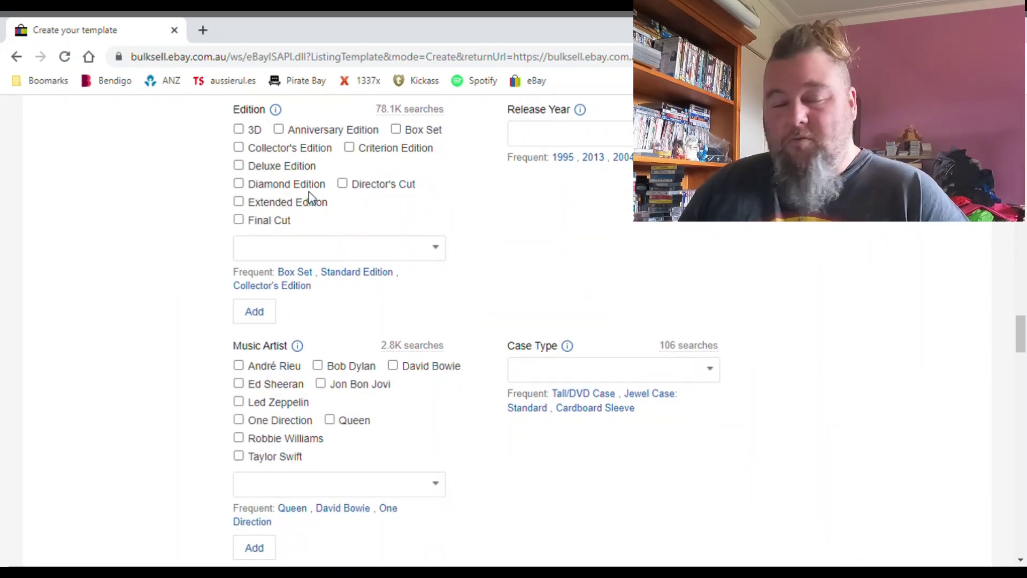
pyautogui.scroll(-2, 291, 230)
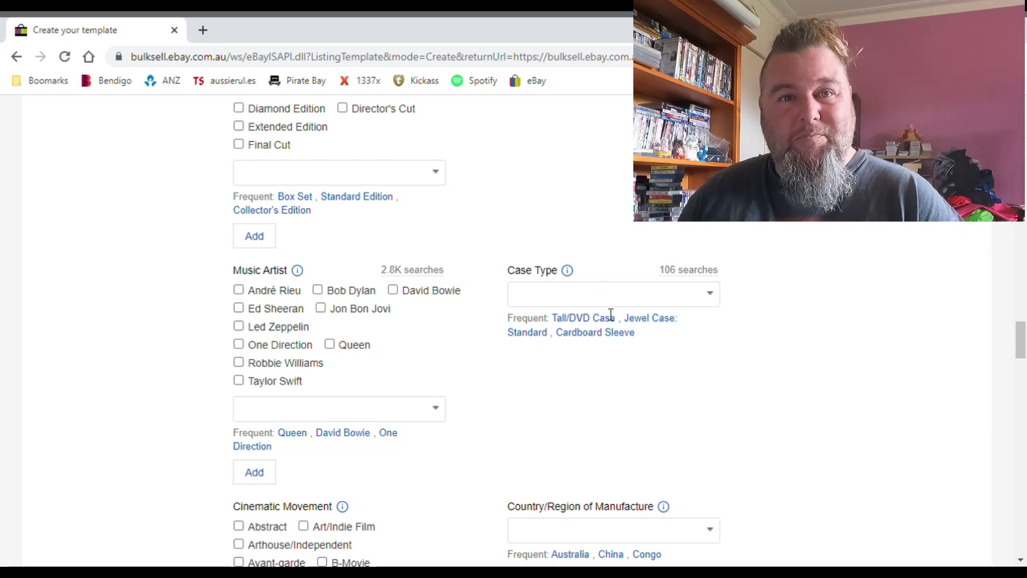
pyautogui.scroll(-1, 701, 380)
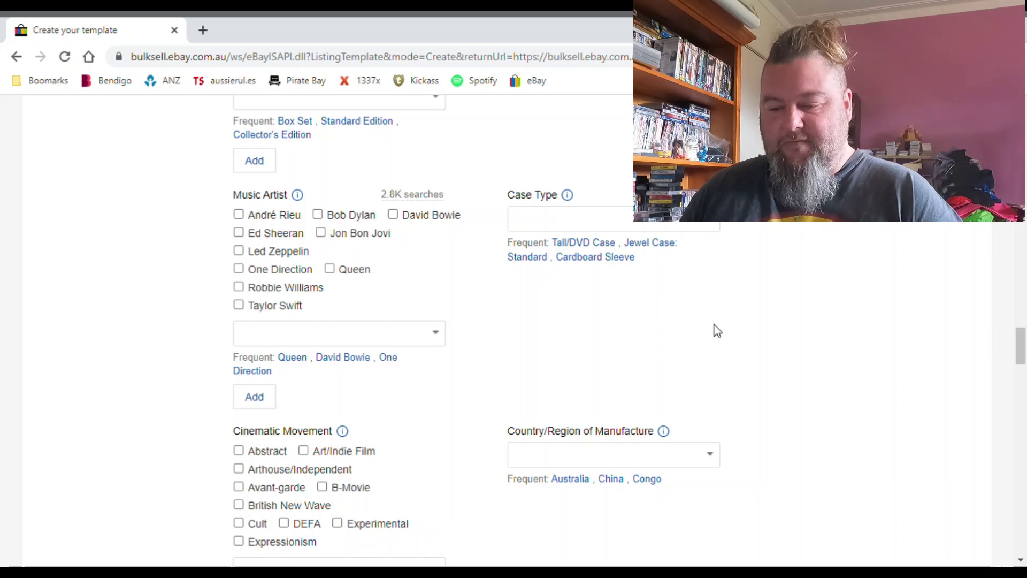
pyautogui.scroll(-3, 713, 330)
pyautogui.scroll(-1, 713, 334)
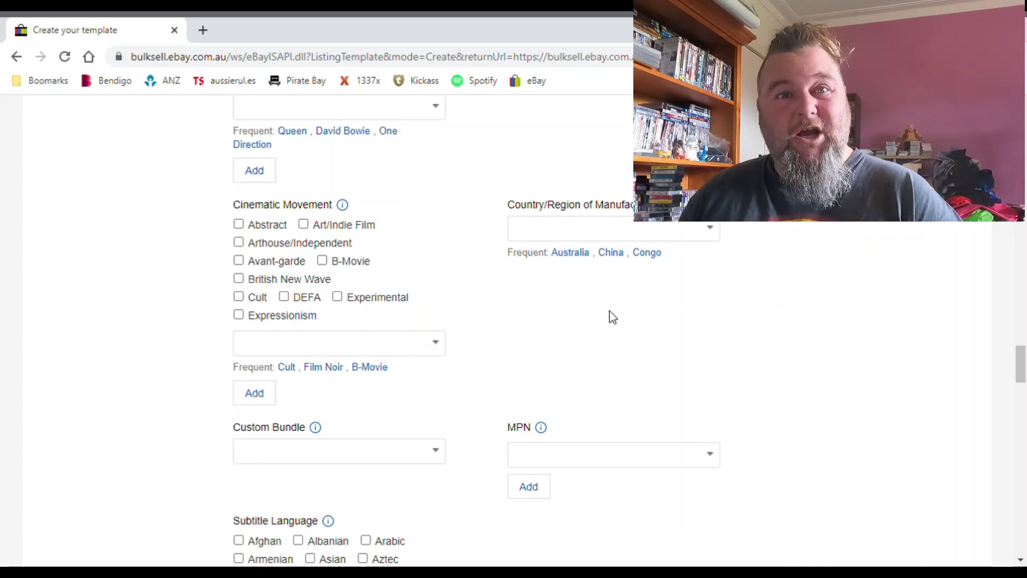
pyautogui.click(572, 252)
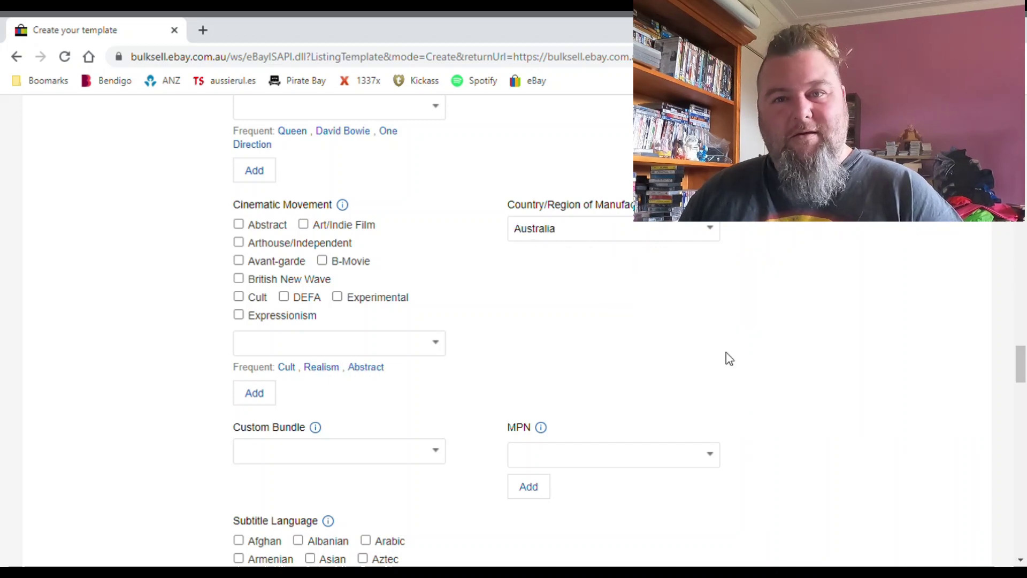
# - Check the remaining additional item specifics and save the DVD listing template
pyautogui.scroll(11, 729, 359)
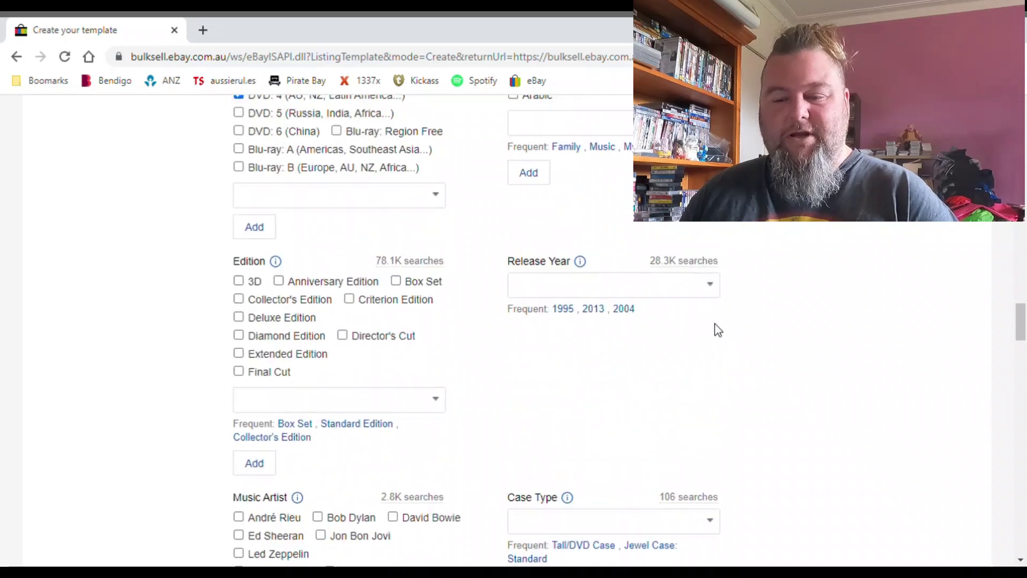
pyautogui.scroll(1, 714, 320)
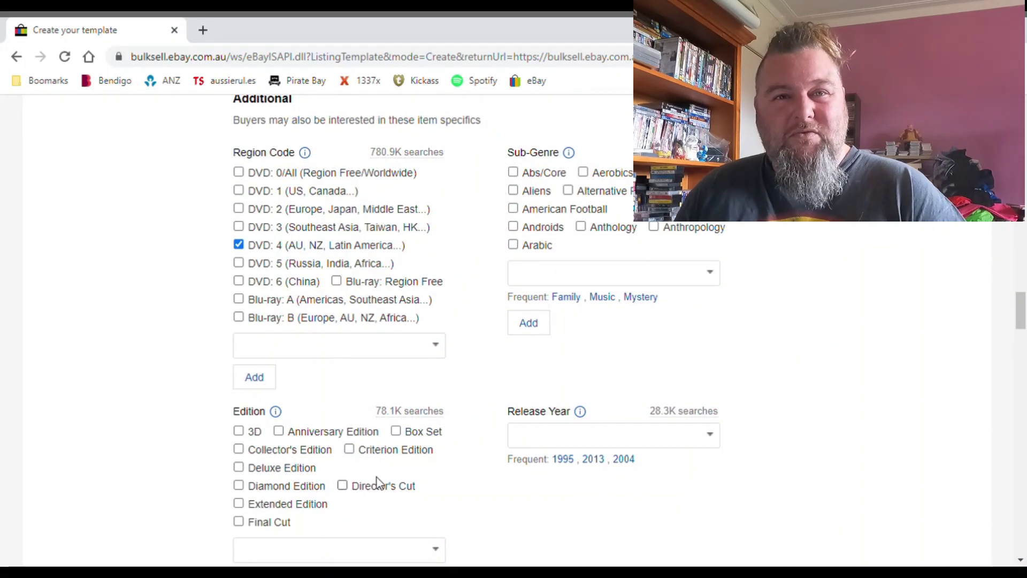
pyautogui.scroll(-8, 422, 460)
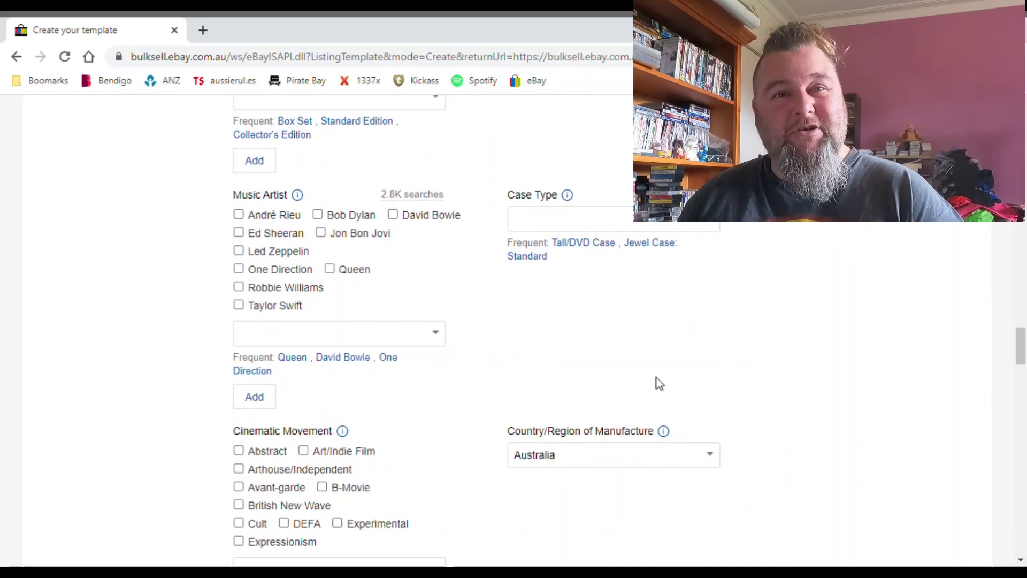
pyautogui.scroll(-1, 658, 377)
pyautogui.scroll(-1, 659, 380)
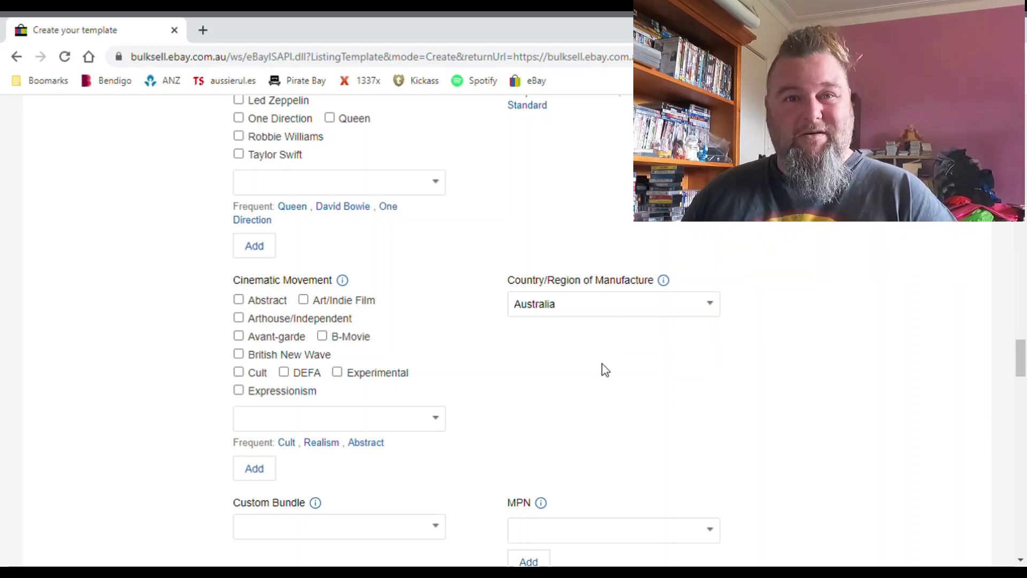
pyautogui.scroll(-6, 602, 365)
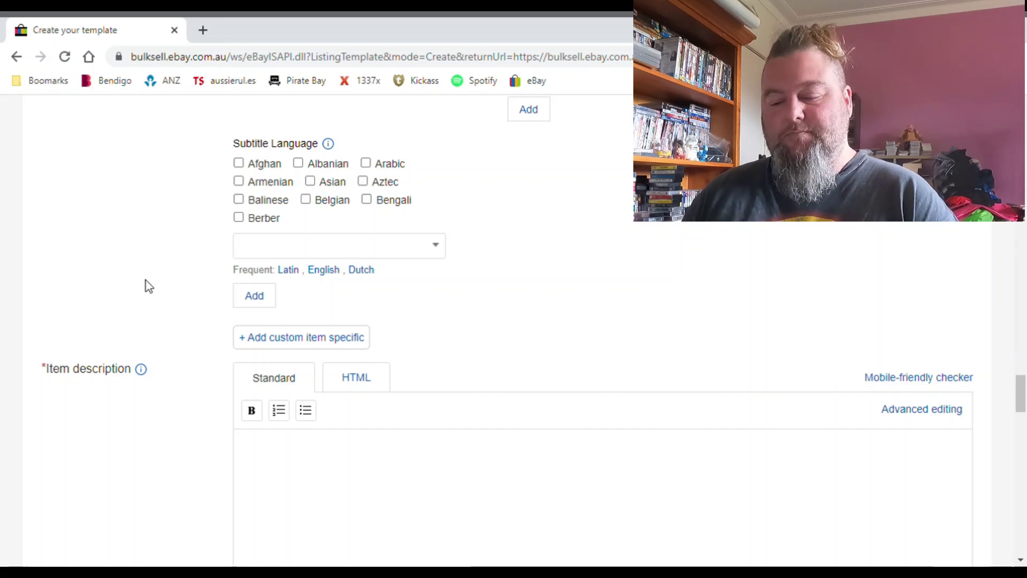
pyautogui.scroll(-20, 165, 374)
pyautogui.click(100, 501)
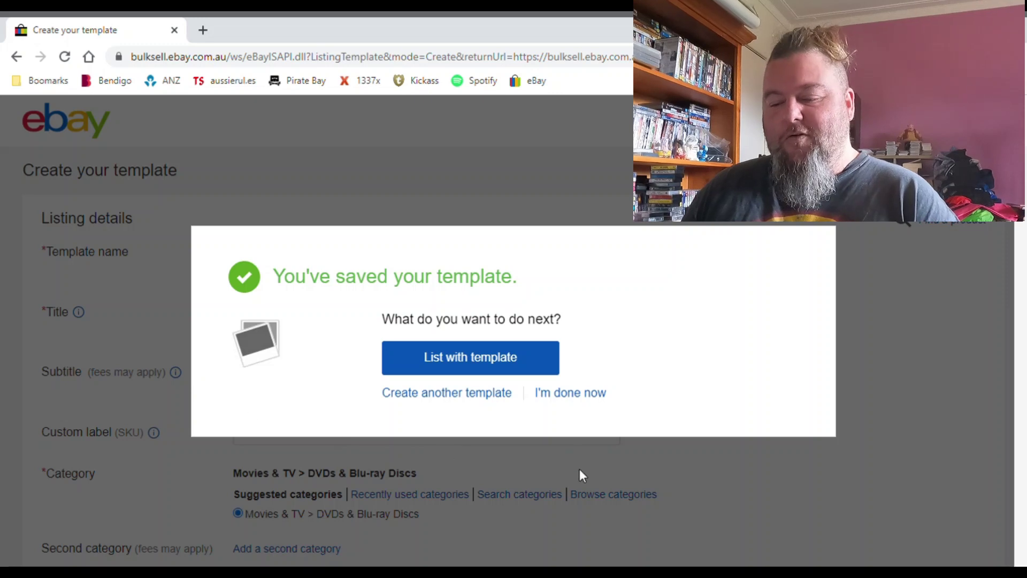
# - Start a listing from the saved template and insert The Woman In Red before "- Genuine Region 4 DVD" in the title
pyautogui.click(454, 358)
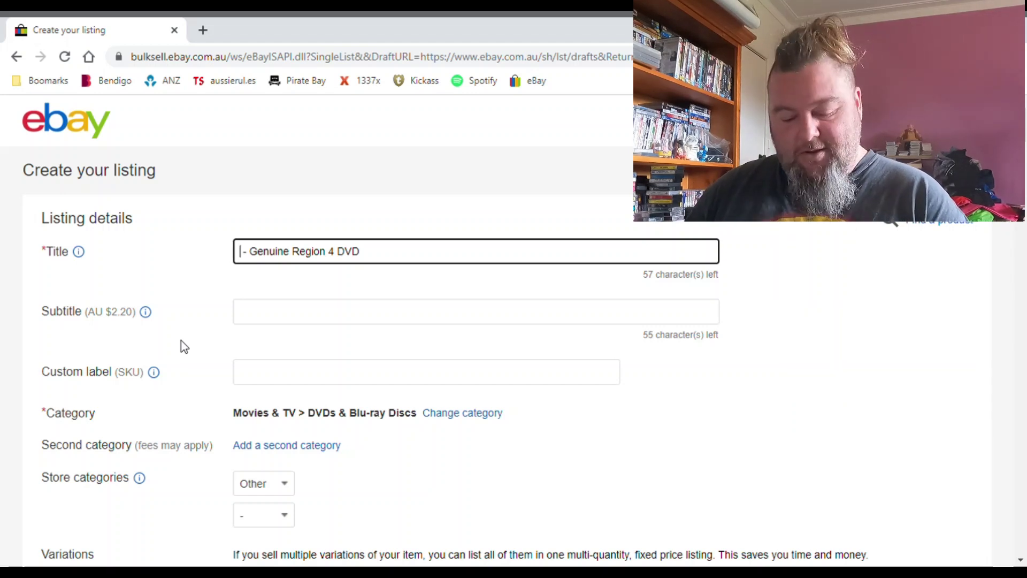
pyautogui.write('The W')
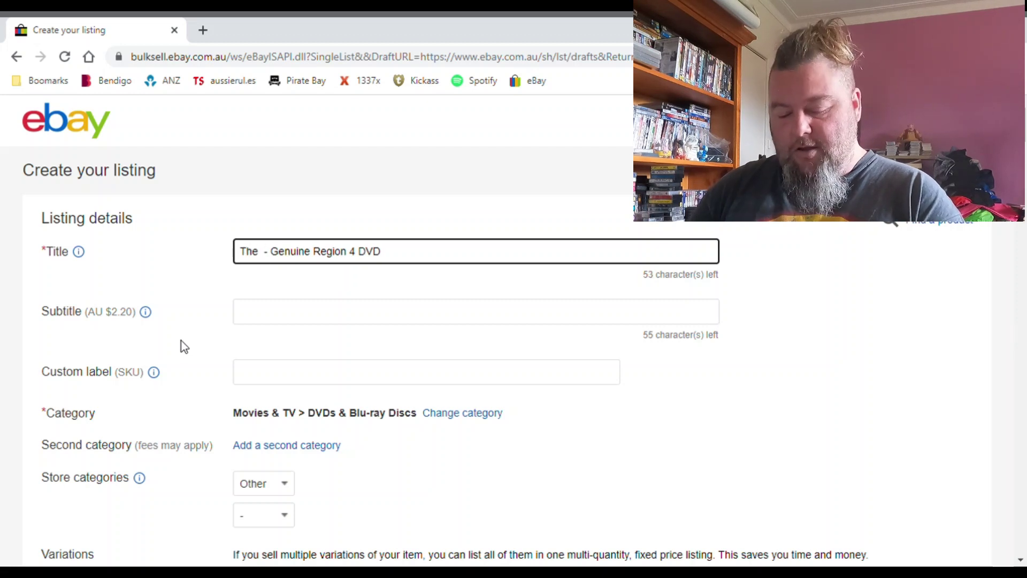
pyautogui.write('oman ')
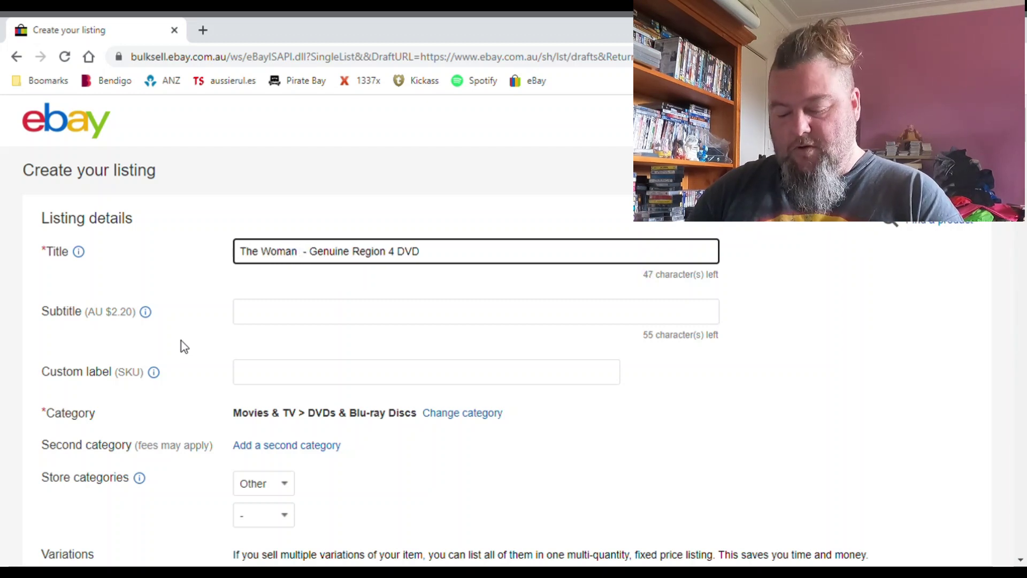
pyautogui.write('I')
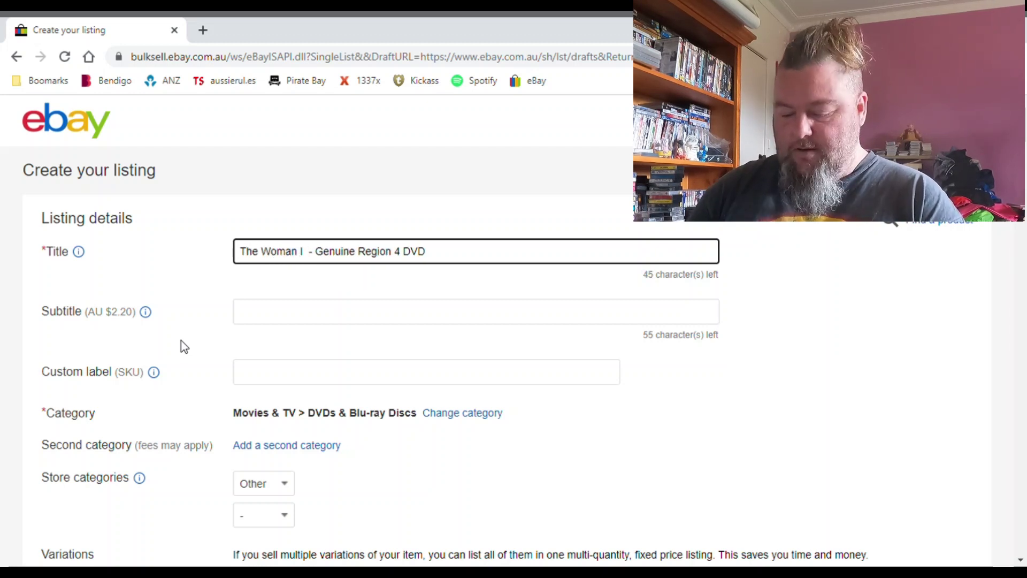
pyautogui.write('n ')
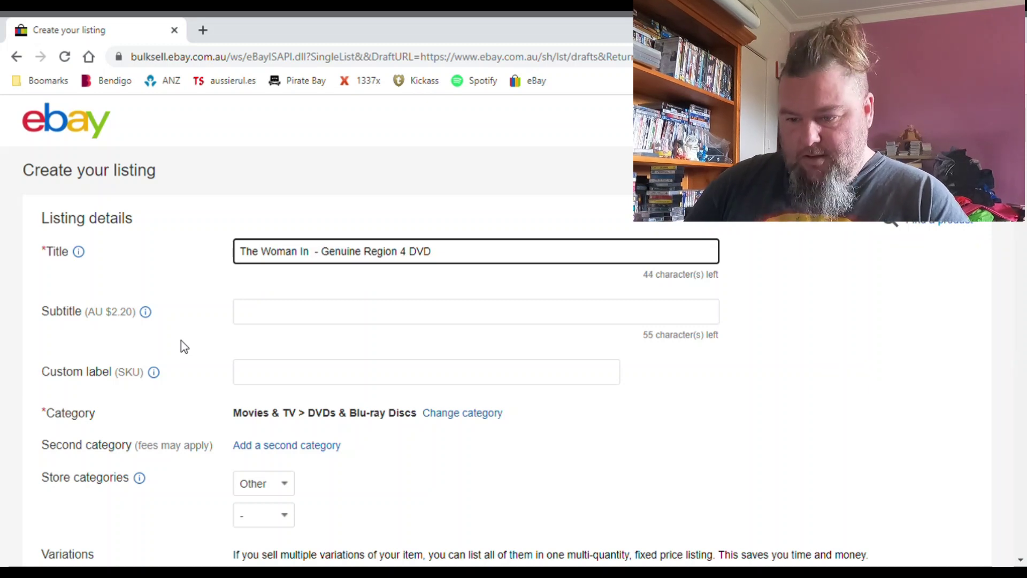
pyautogui.write('Red')
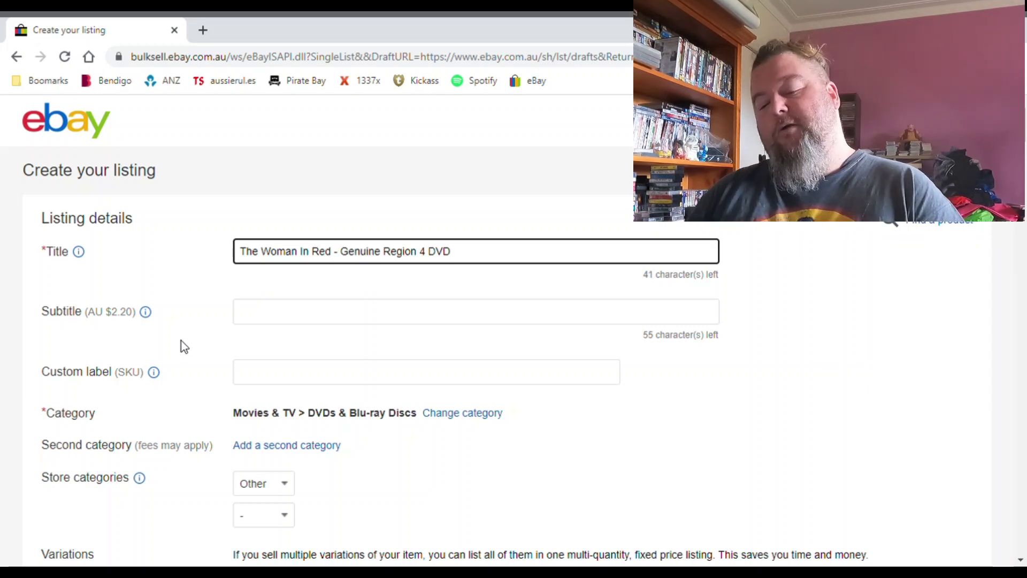
pyautogui.click(199, 270)
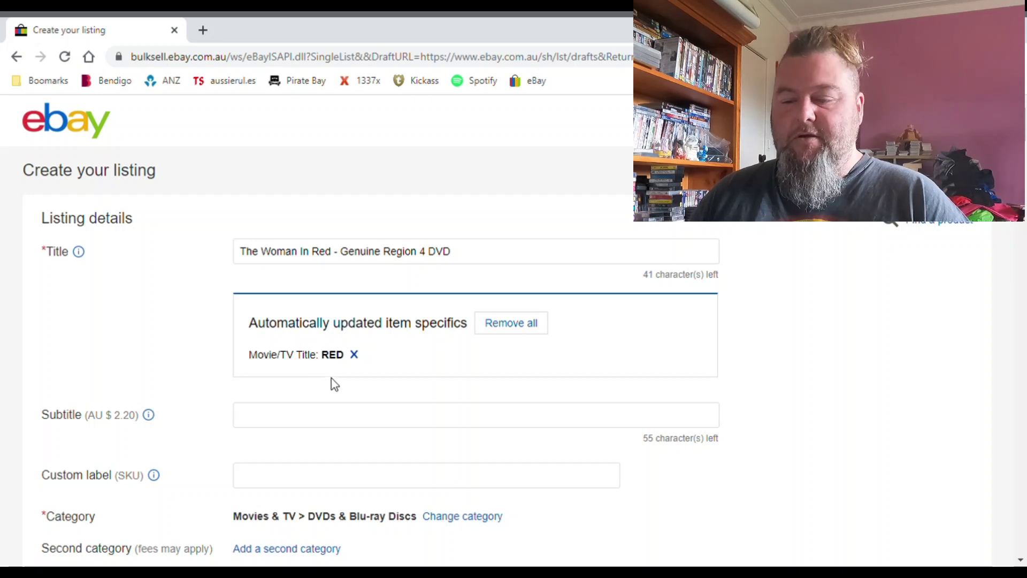
# - Append Box Set to the end of the listing title and apply the change
pyautogui.click(495, 253)
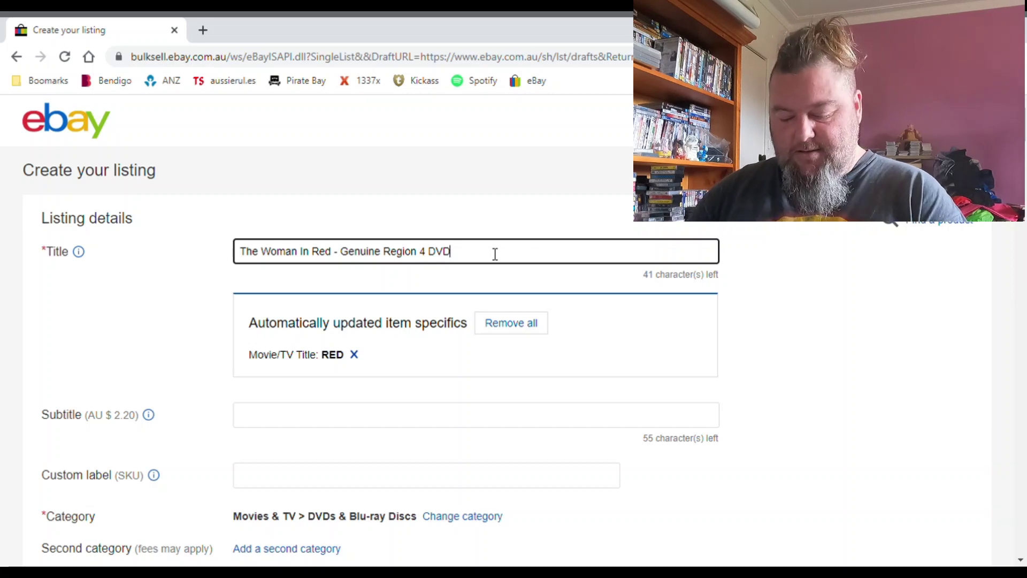
pyautogui.write('Box ')
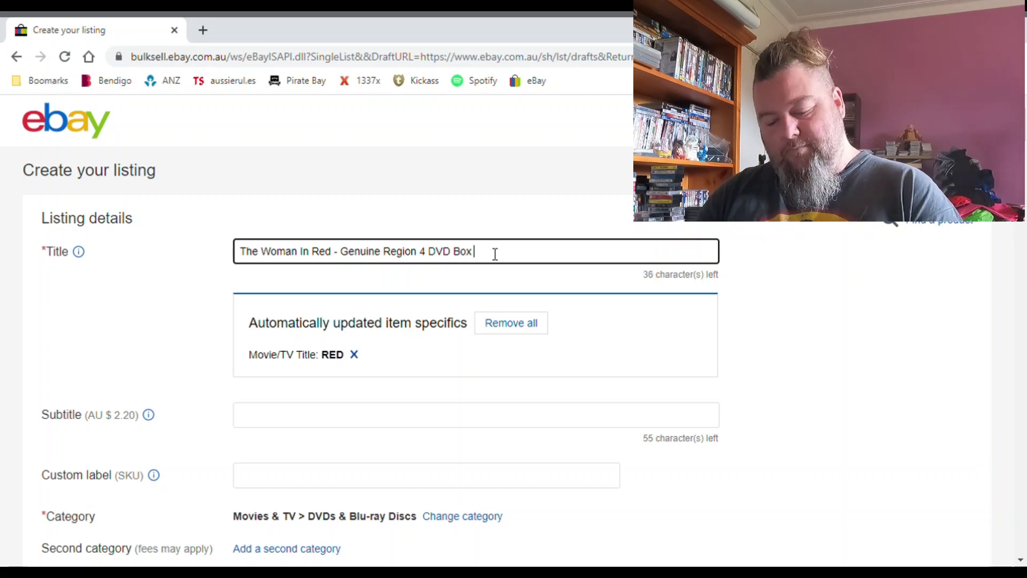
pyautogui.write('Set')
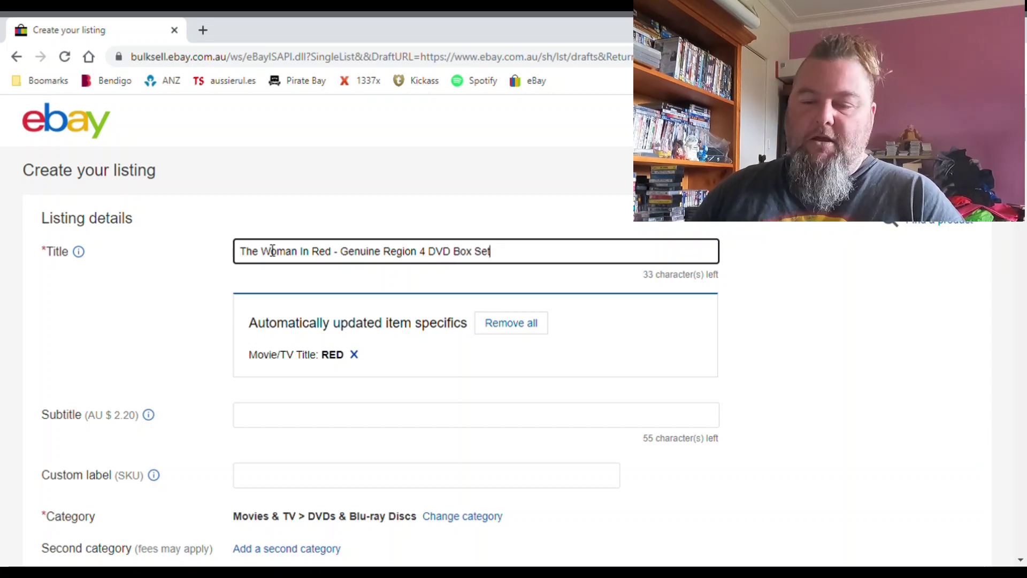
pyautogui.click(186, 244)
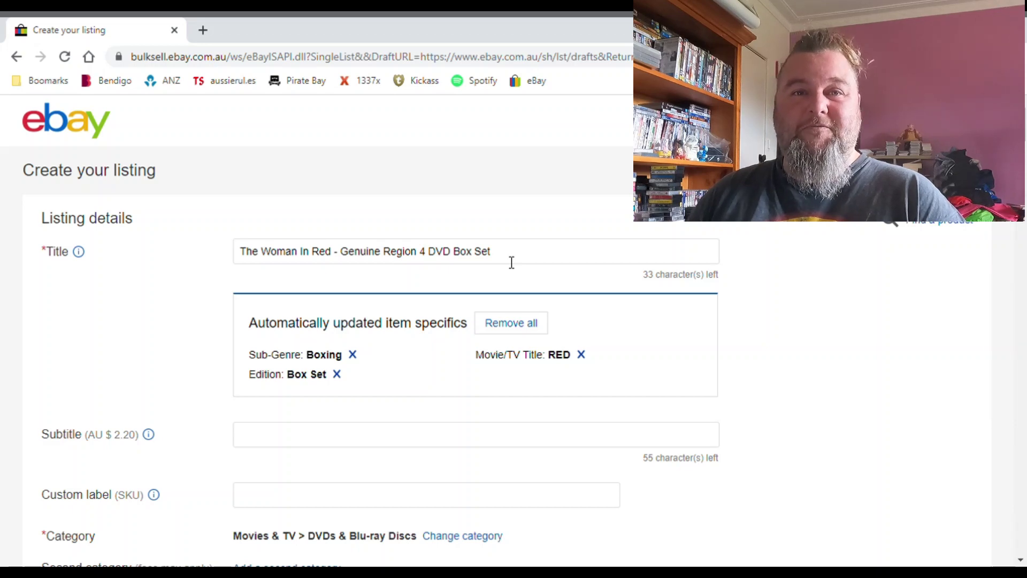
pyautogui.scroll(-8, 219, 291)
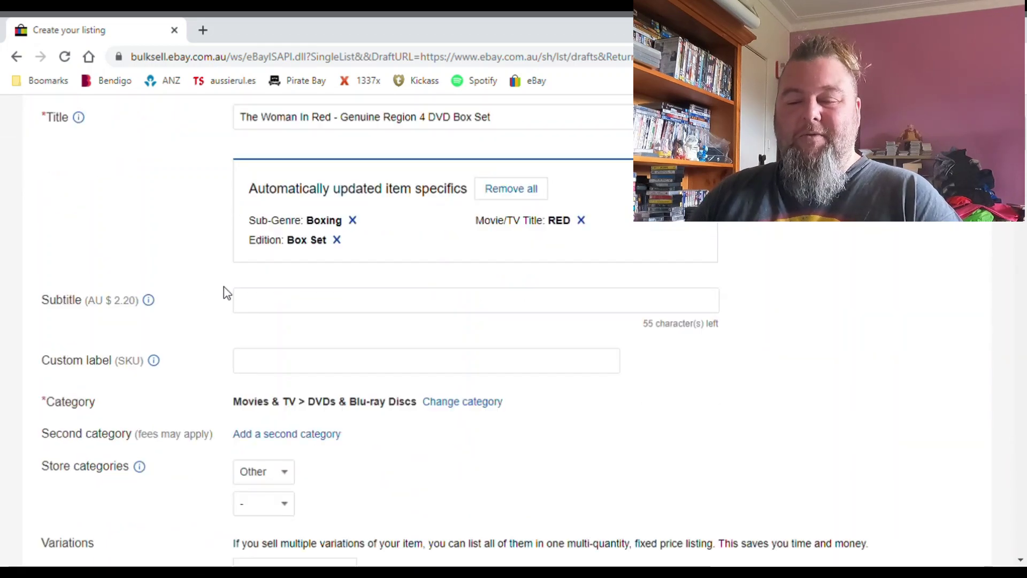
pyautogui.scroll(-4, 209, 299)
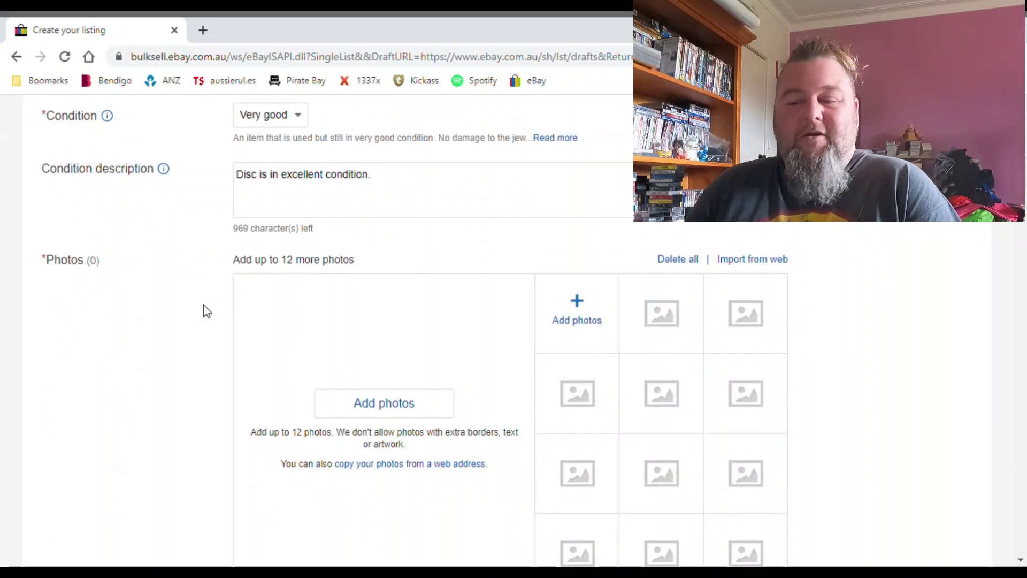
pyautogui.scroll(12, 208, 321)
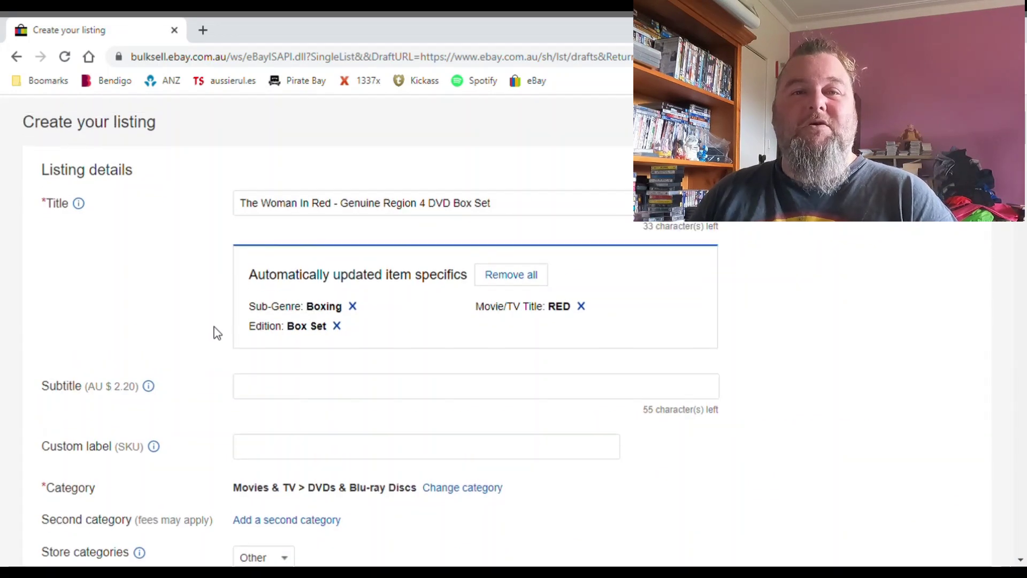
pyautogui.scroll(1, 216, 333)
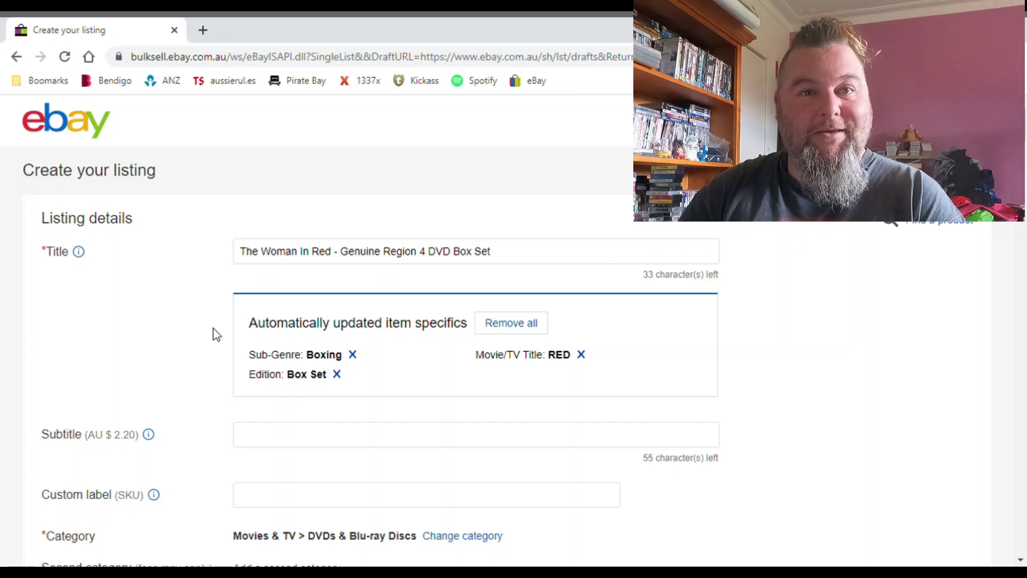
# - Copy The Woman In Red from the listing title into the Movie/TV Title item specific
pyautogui.moveTo(332, 253); pyautogui.dragTo(3, 228)
pyautogui.hotkey('ctrl', 'c')
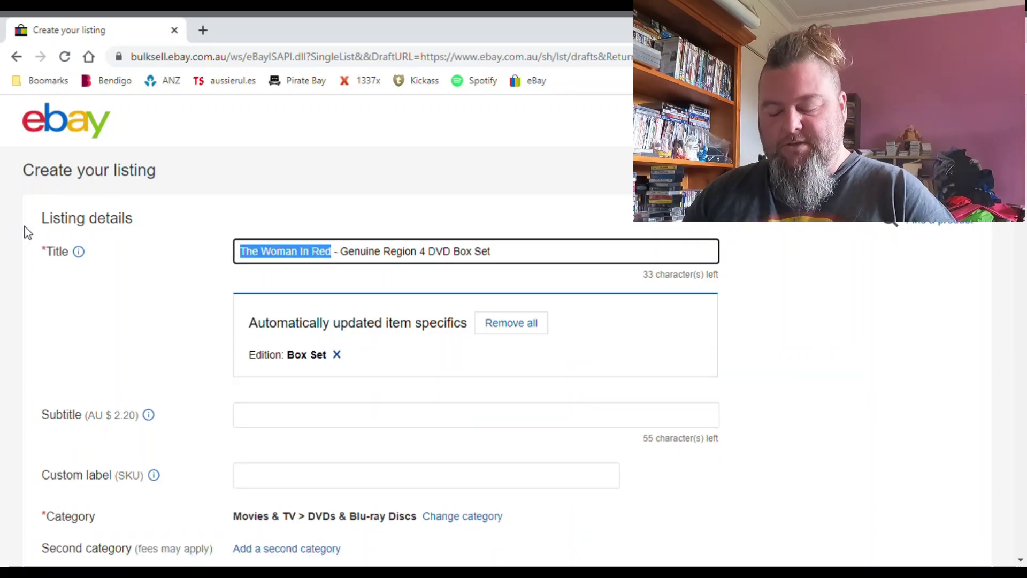
pyautogui.scroll(-12, 28, 232)
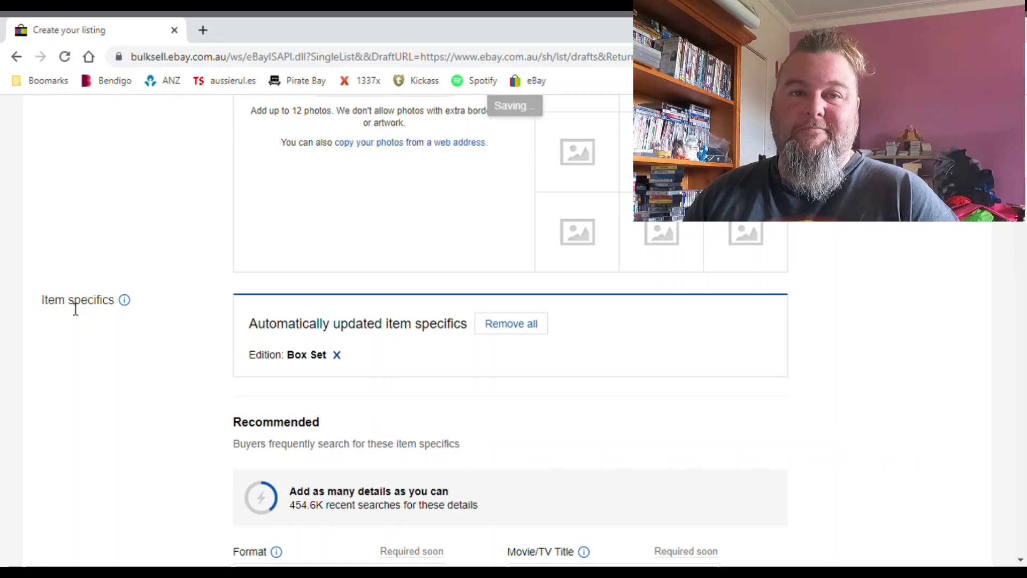
pyautogui.scroll(-4, 76, 307)
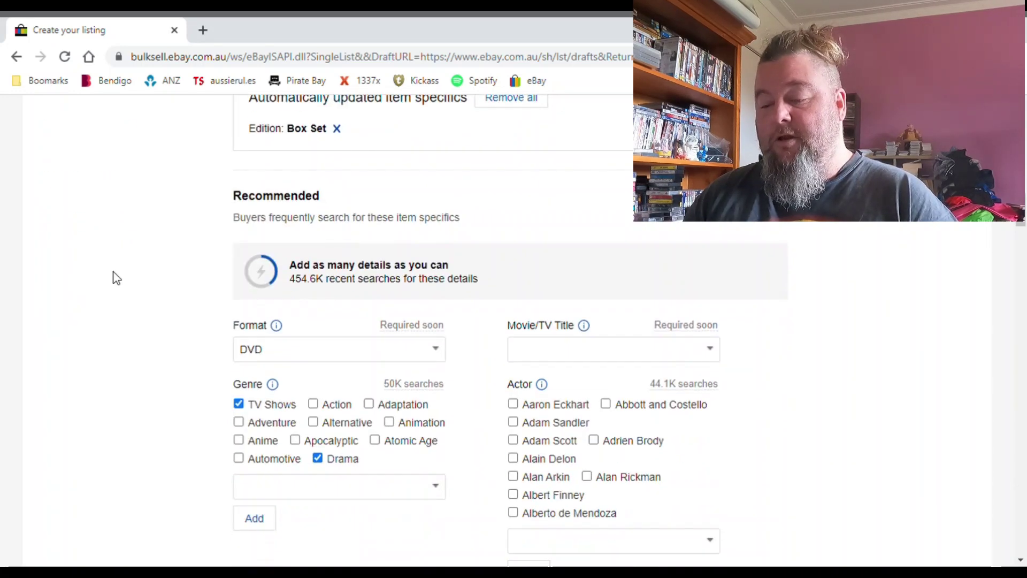
pyautogui.click(545, 350)
pyautogui.hotkey('ctrl', 'v')
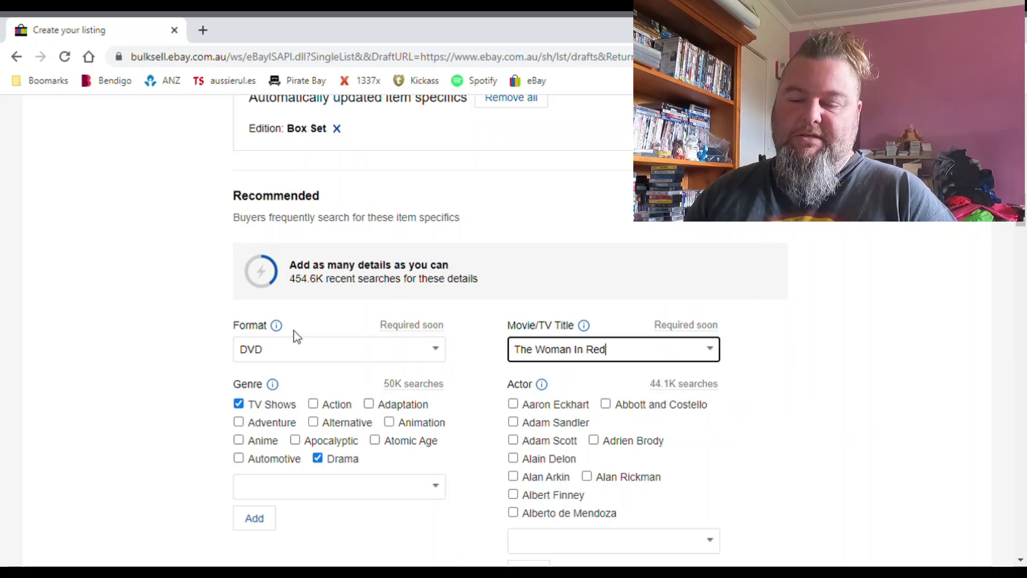
# - Change the genre item specifics by removing TV Shows and Drama and adding Comedy
pyautogui.scroll(-3, 377, 351)
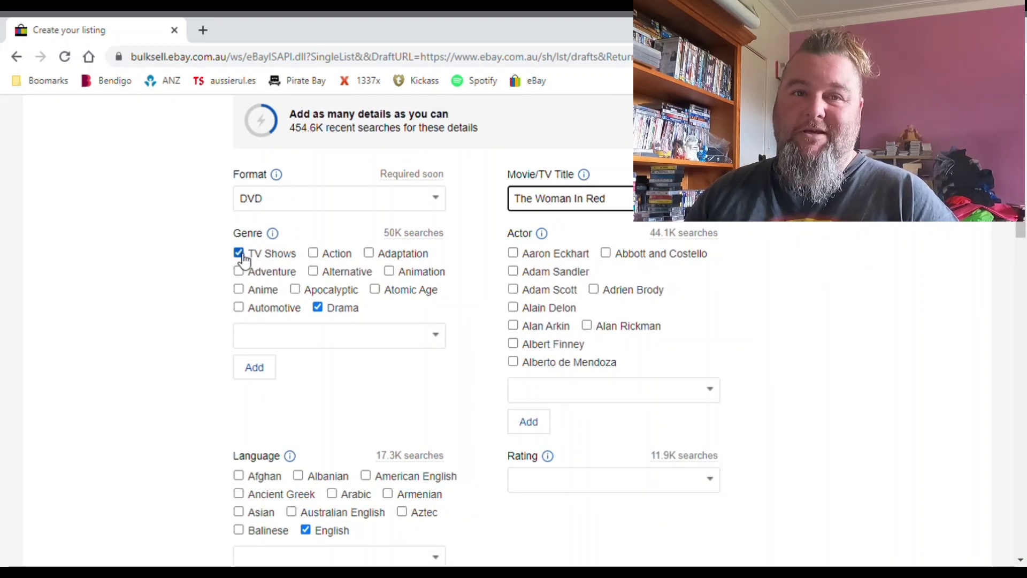
pyautogui.click(244, 257)
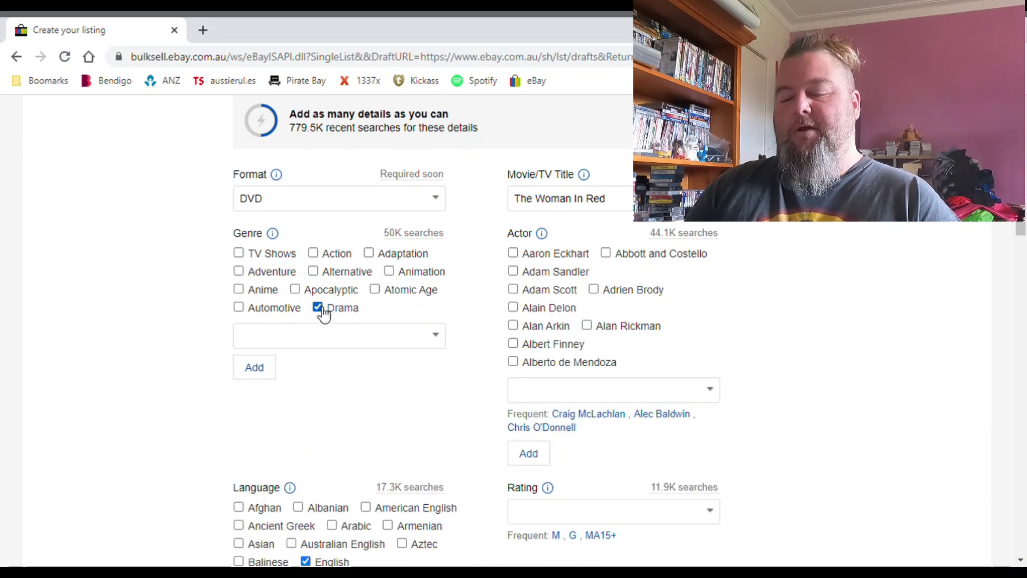
pyautogui.click(422, 345)
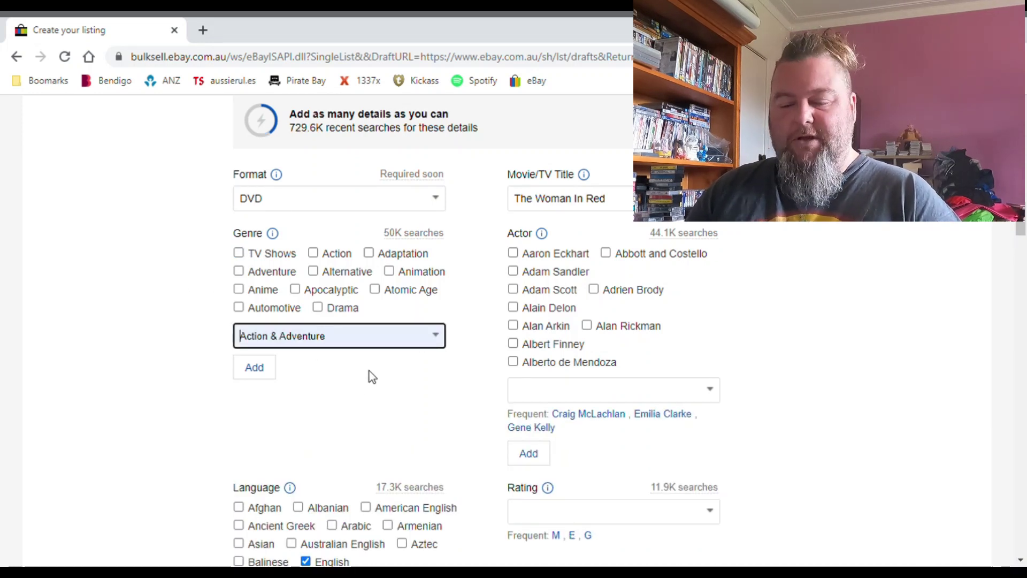
pyautogui.click(433, 340)
pyautogui.scroll(-4, 367, 420)
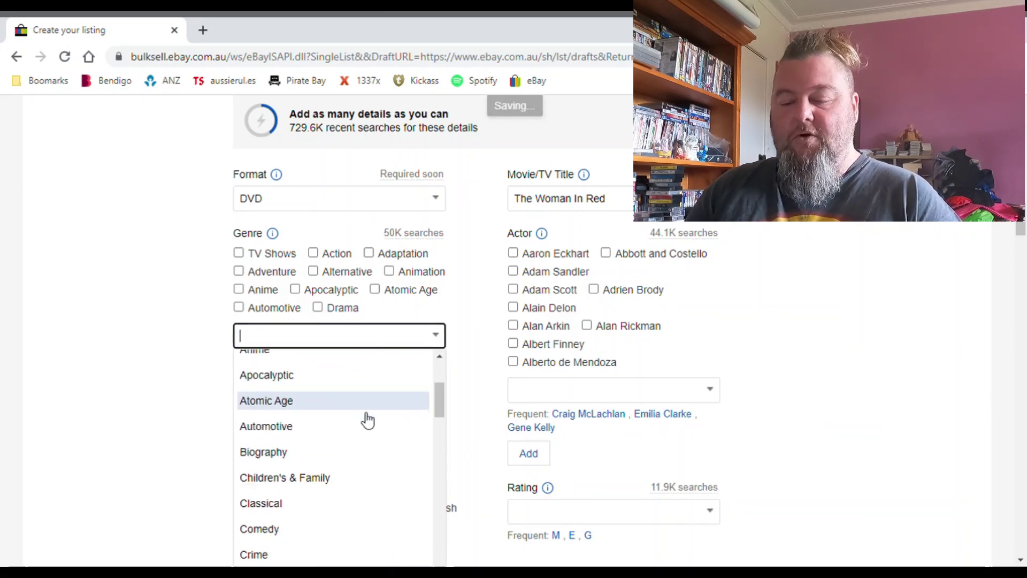
pyautogui.click(313, 445)
pyautogui.click(261, 372)
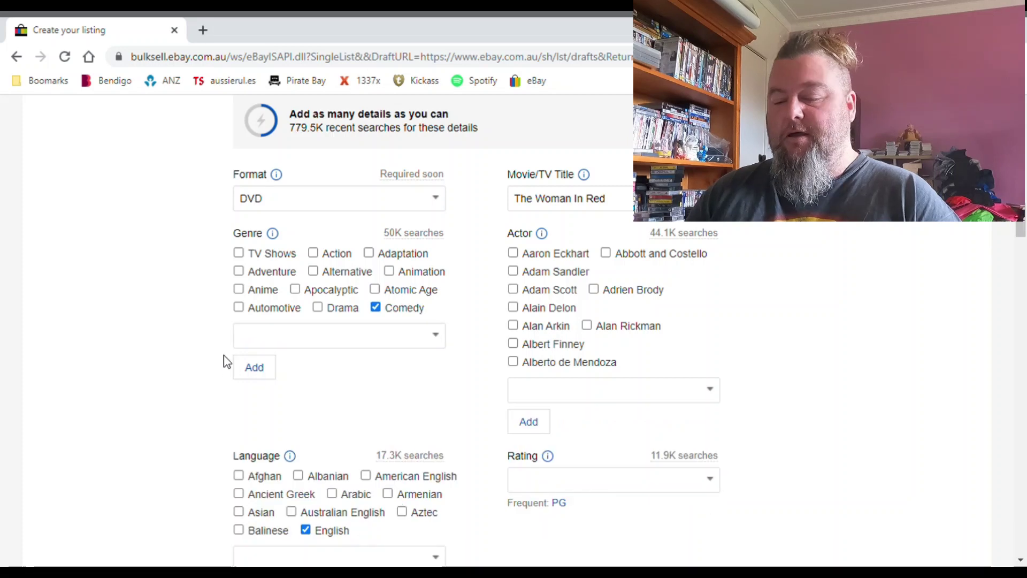
# - Clear the TV Series value from the Type item specific, leaving the field blank
pyautogui.scroll(-1, 188, 365)
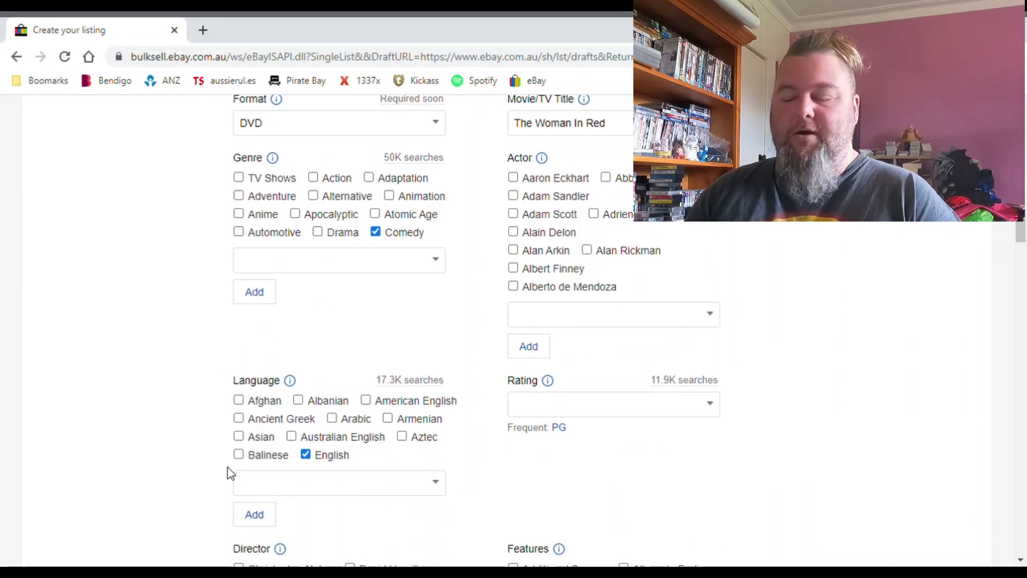
pyautogui.scroll(-1, 230, 470)
pyautogui.scroll(-1, 218, 415)
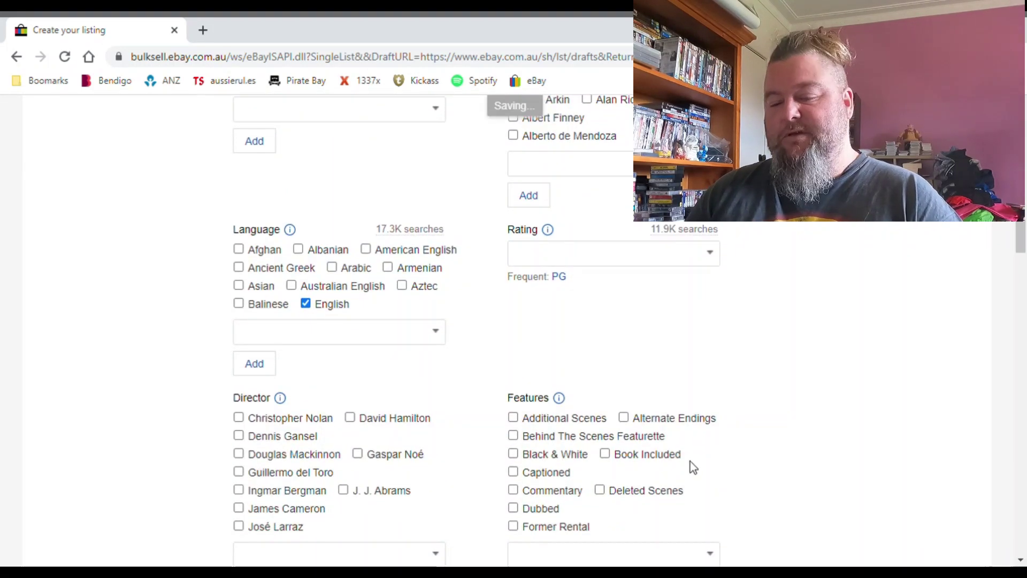
pyautogui.scroll(-3, 203, 319)
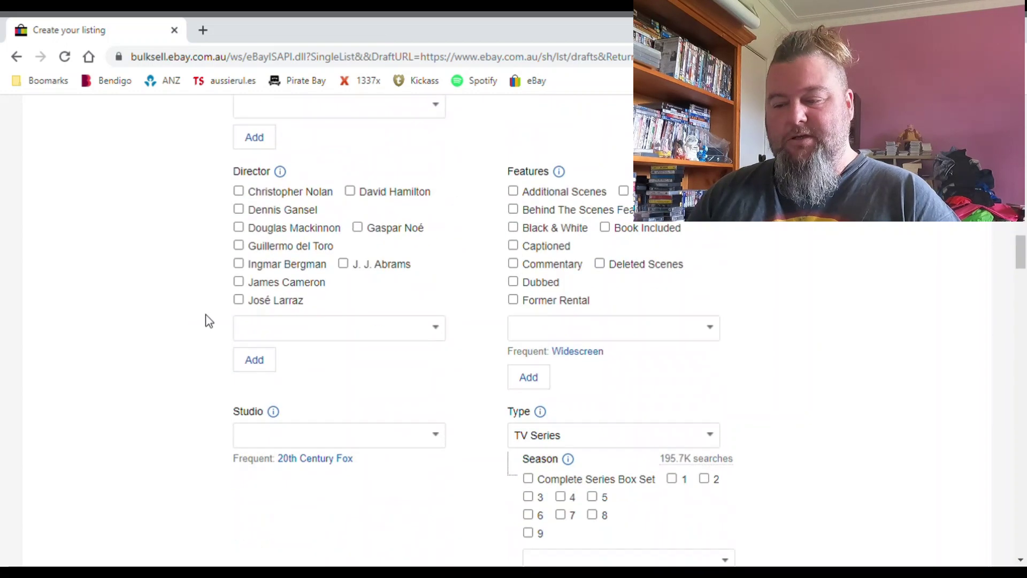
pyautogui.scroll(-3, 313, 460)
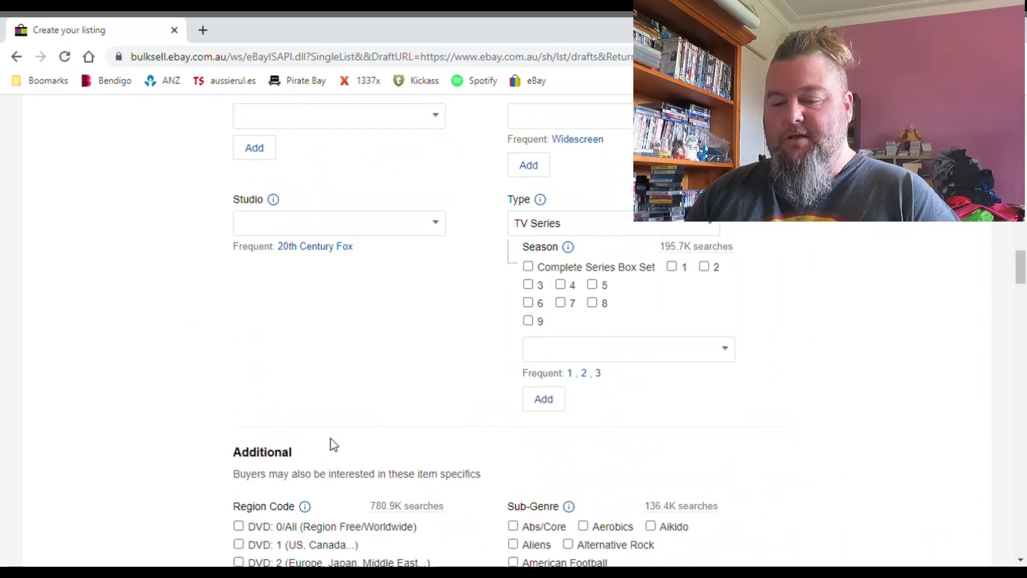
pyautogui.scroll(1, 333, 442)
pyautogui.click(712, 284)
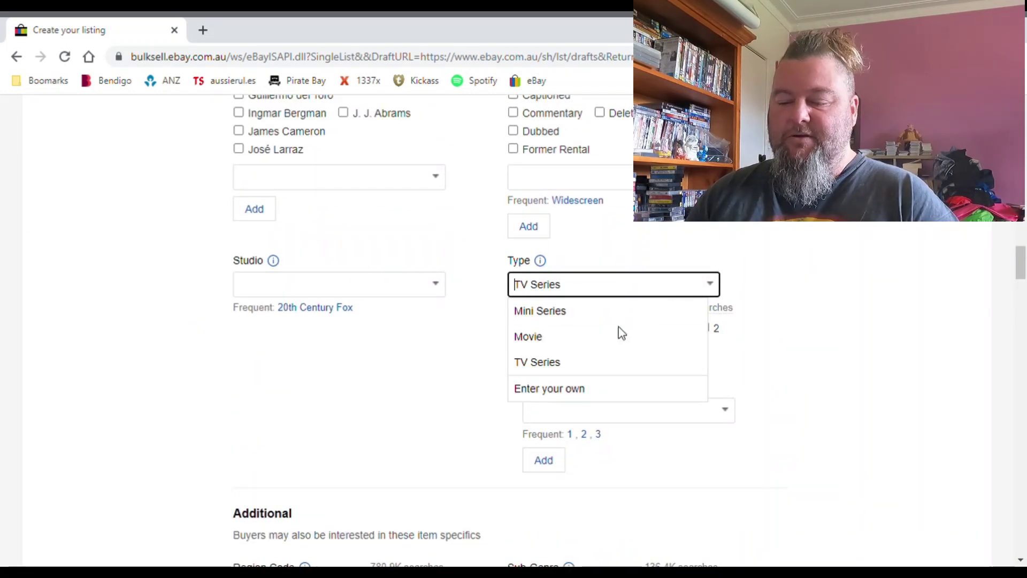
pyautogui.click(608, 289)
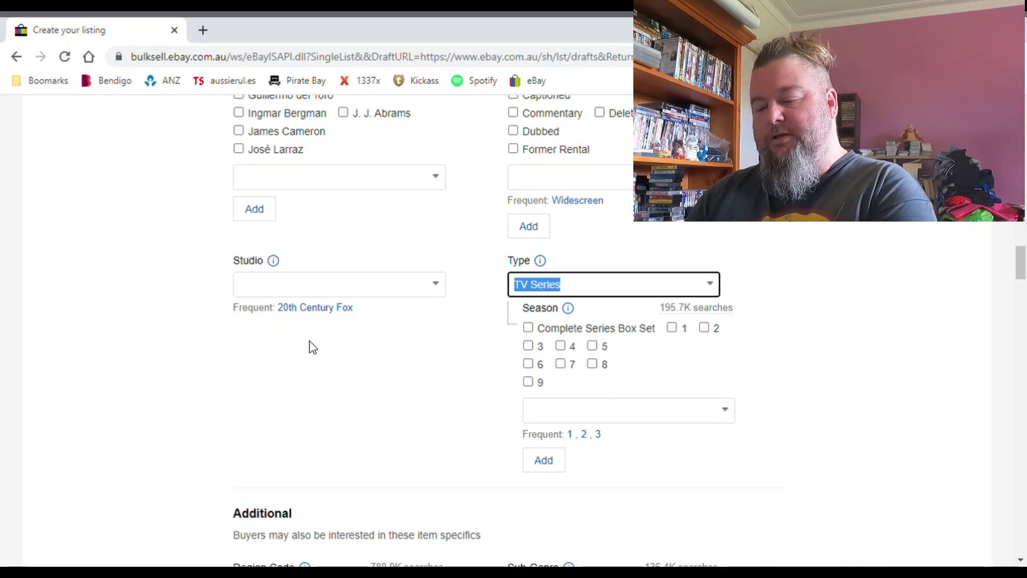
pyautogui.press('BackSpace')
pyautogui.click(795, 259)
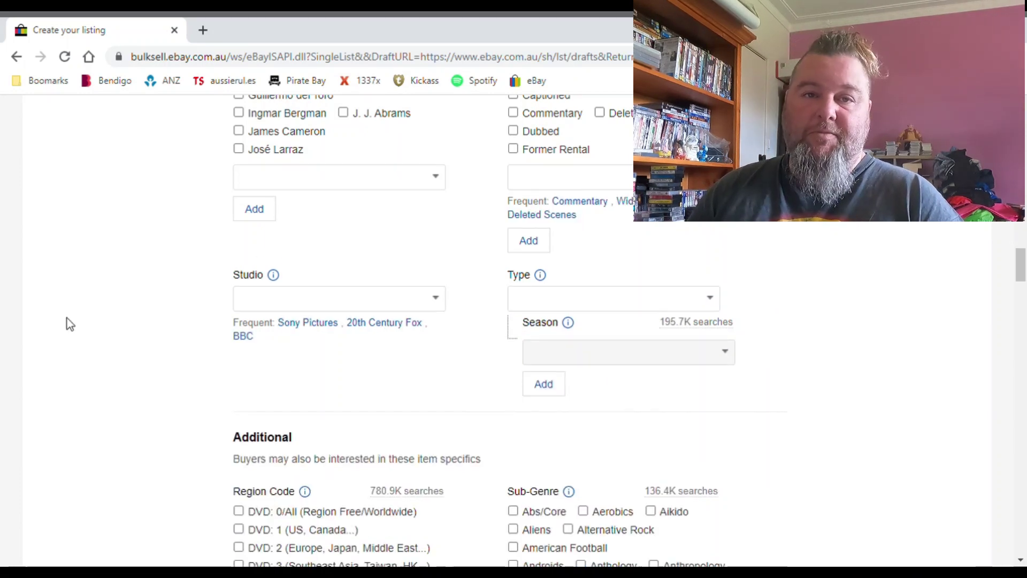
# - Deselect the Box Set edition in the additional item specifics and select it again
pyautogui.scroll(-5, 95, 326)
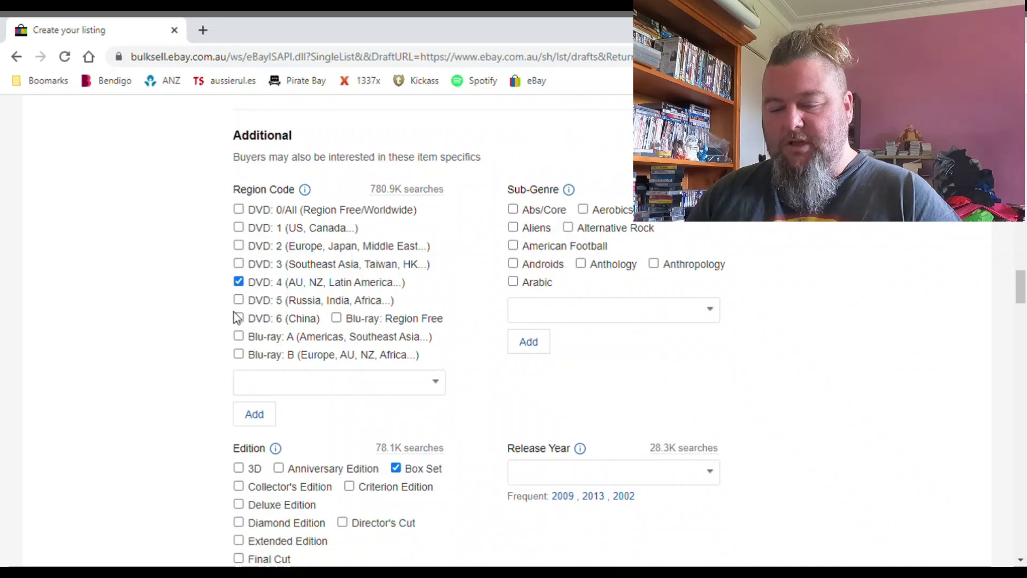
pyautogui.scroll(-3, 616, 357)
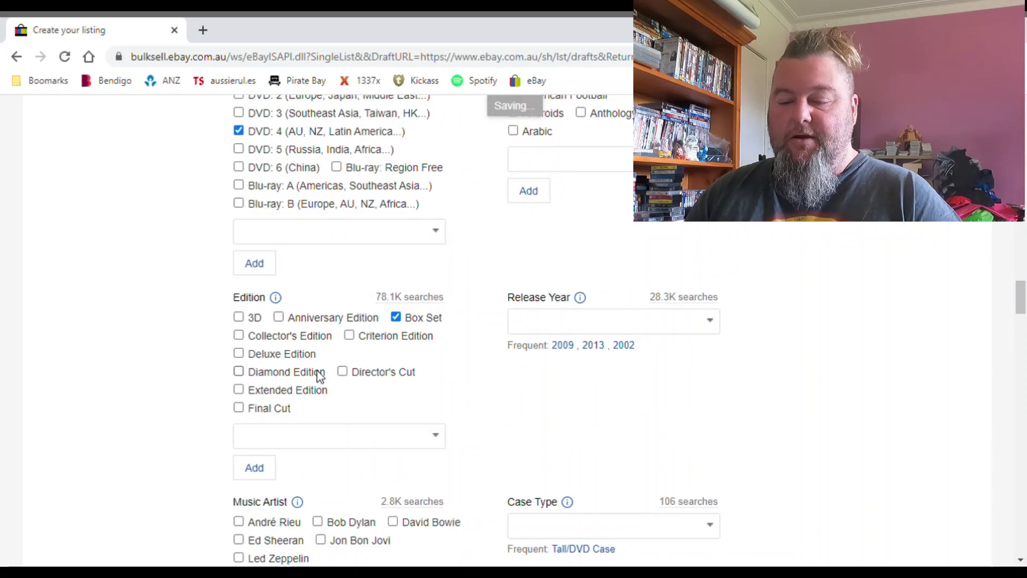
pyautogui.click(397, 317)
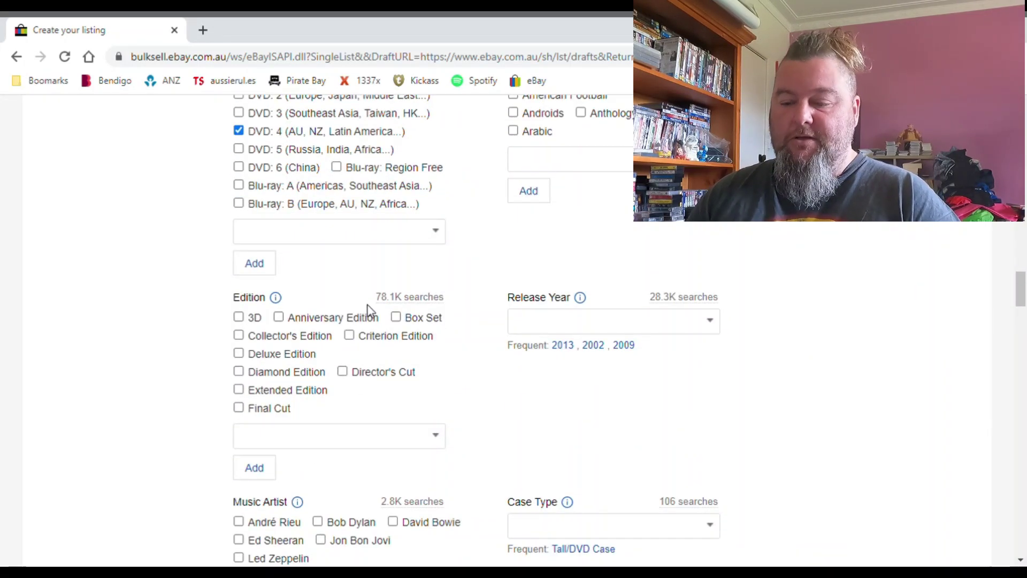
pyautogui.click(395, 318)
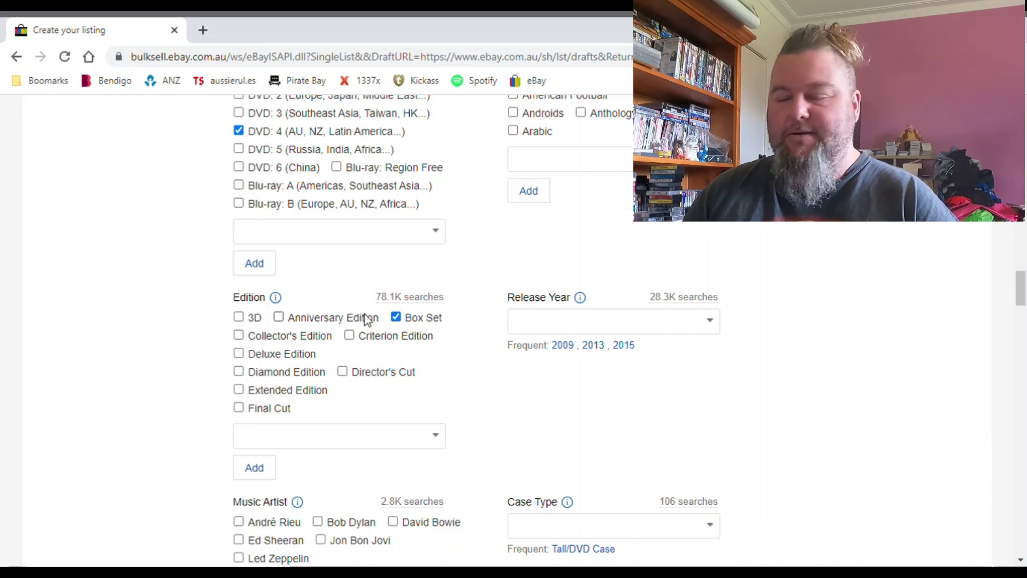
# - Review the remaining item specifics, the item description, and the payment and return options of the listing
pyautogui.scroll(-6, 260, 339)
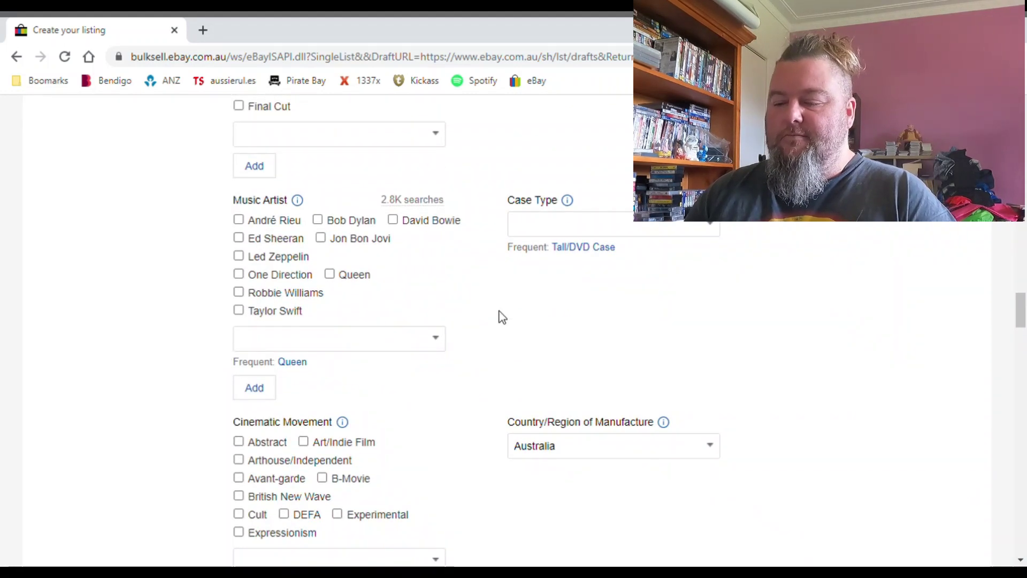
pyautogui.scroll(-6, 477, 448)
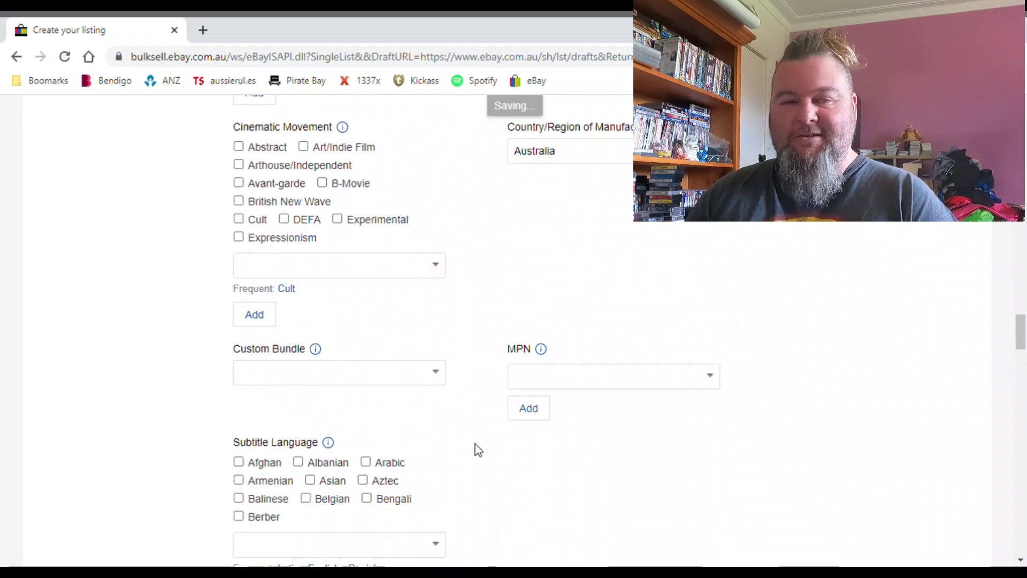
pyautogui.scroll(-10, 478, 448)
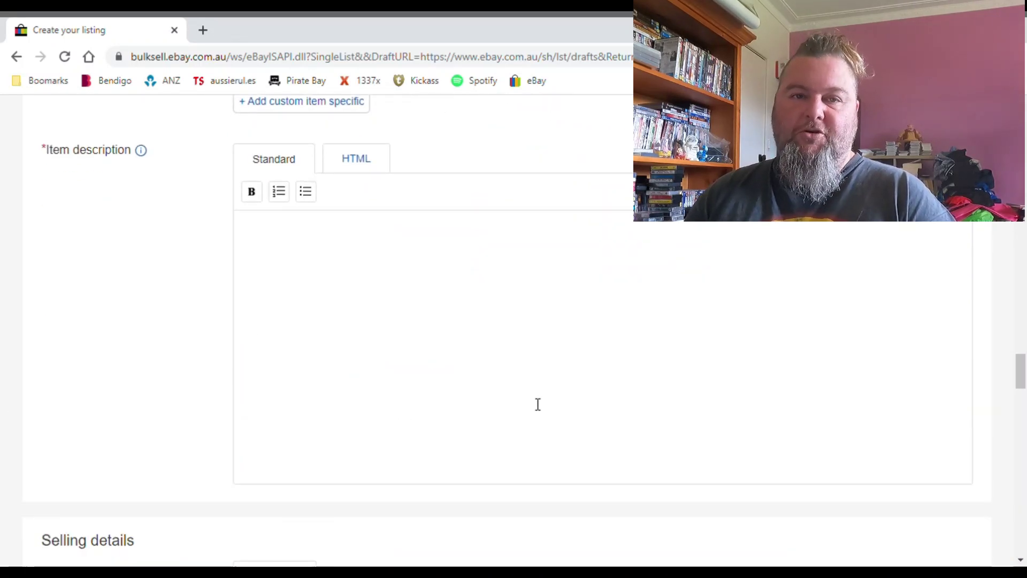
pyautogui.scroll(-18, 172, 341)
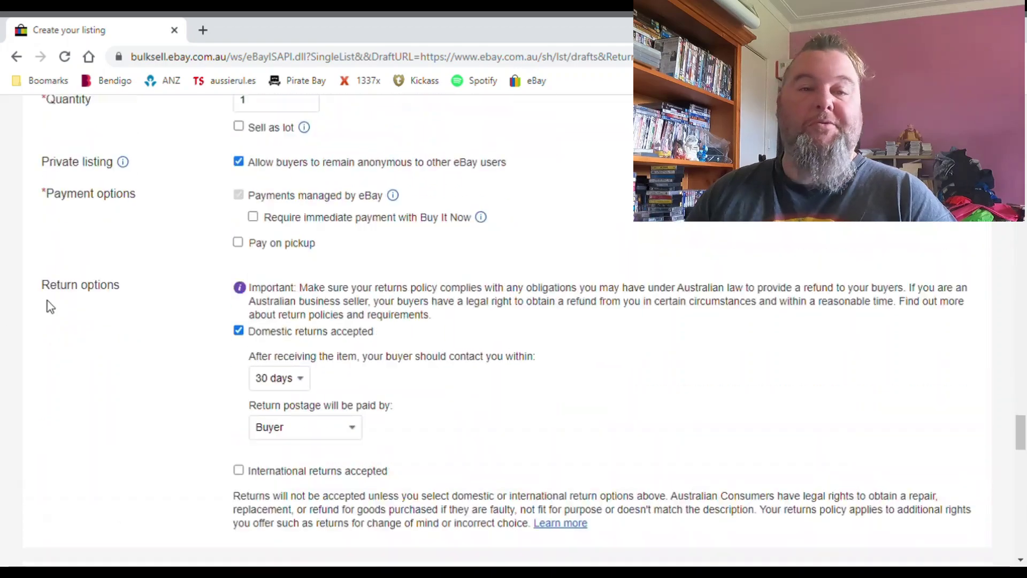
pyautogui.scroll(18, 47, 300)
pyautogui.scroll(15, 69, 287)
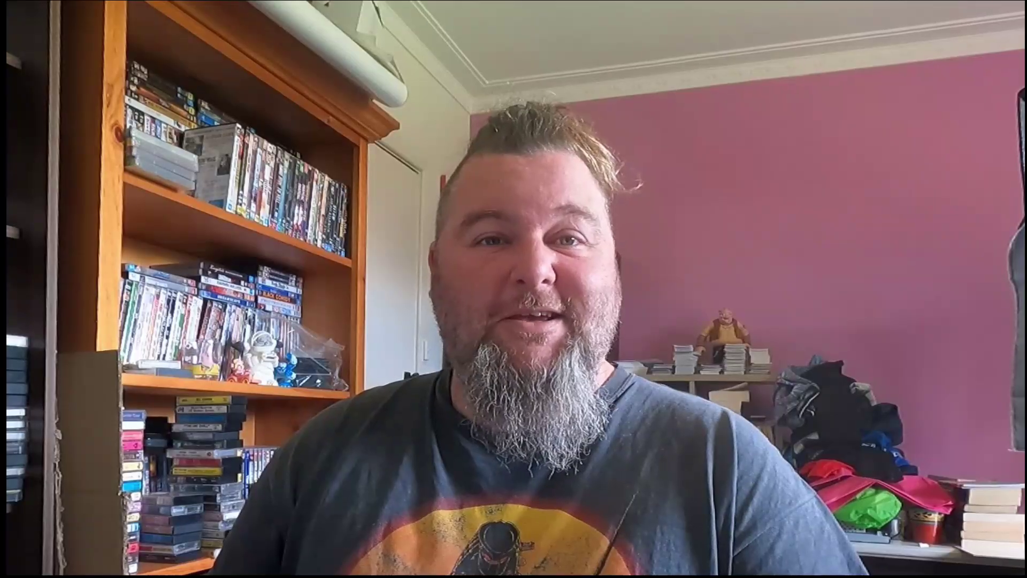